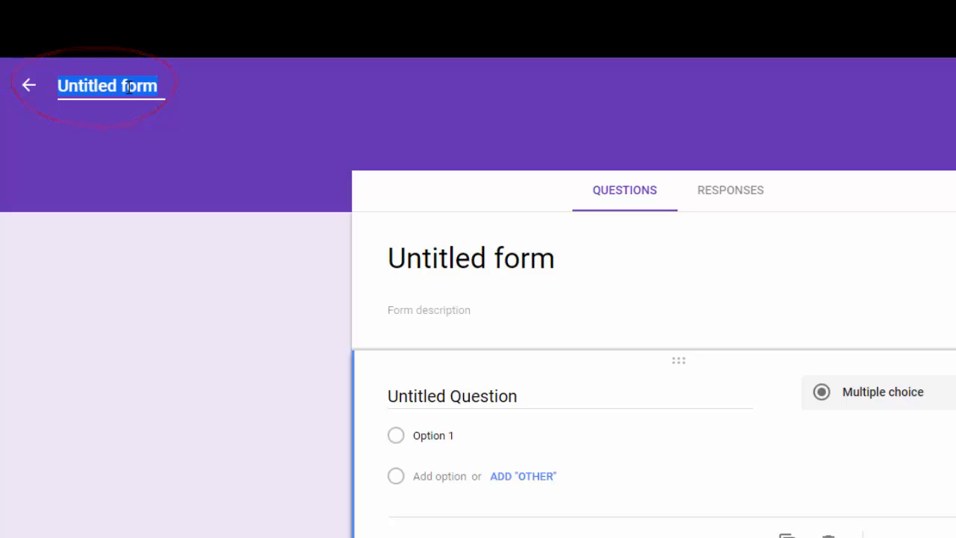
Rename the untitled form to Sample Form.
{"action": "type", "text": "Samp"}
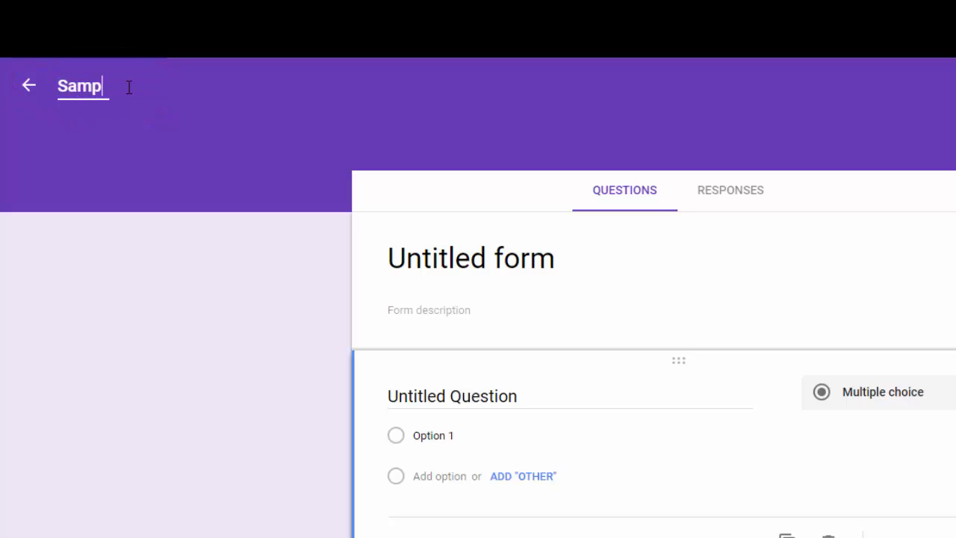
{"action": "type", "text": "le Form"}
{"action": "left_click", "coordinate": [550, 256]}
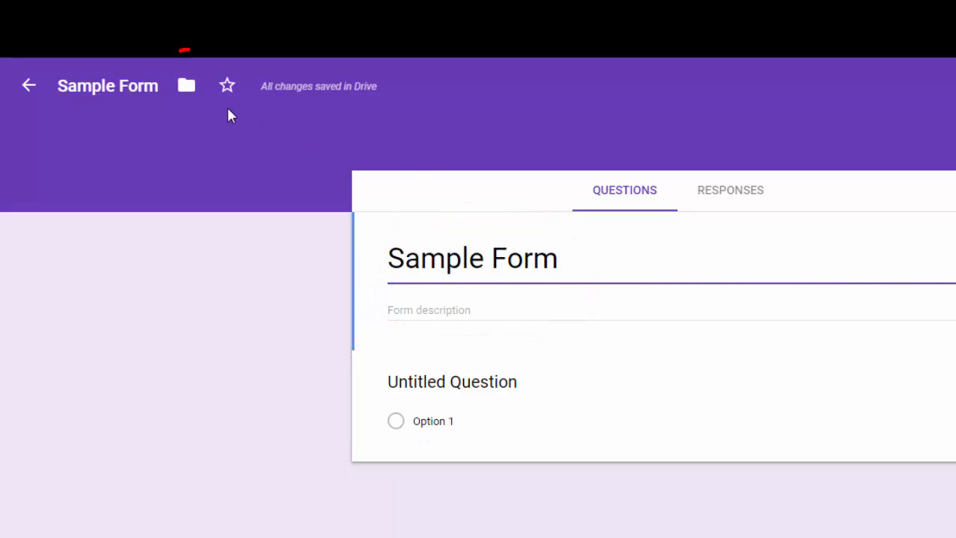
Browse the form's Drive folder location up to My Drive and close the folder panel.
{"action": "left_click", "coordinate": [188, 88]}
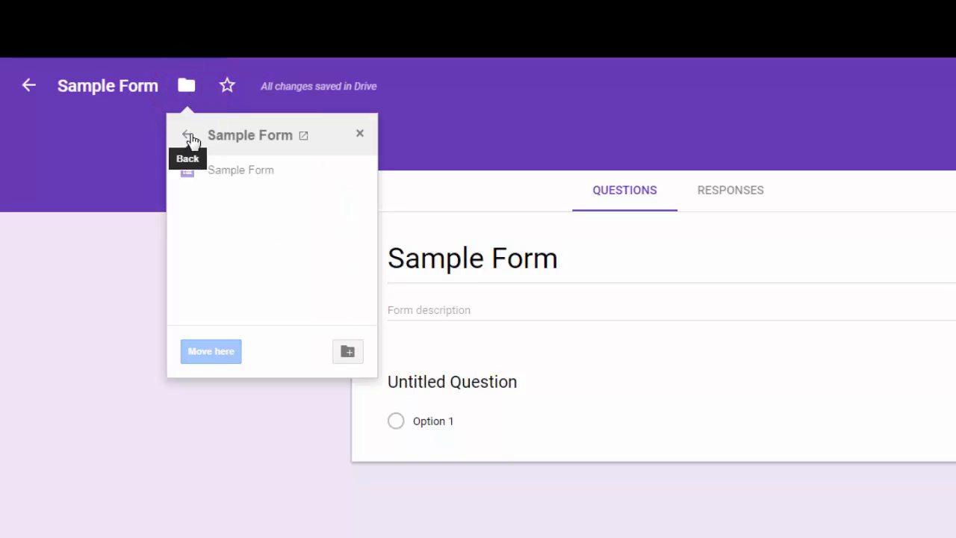
{"action": "left_click", "coordinate": [190, 137]}
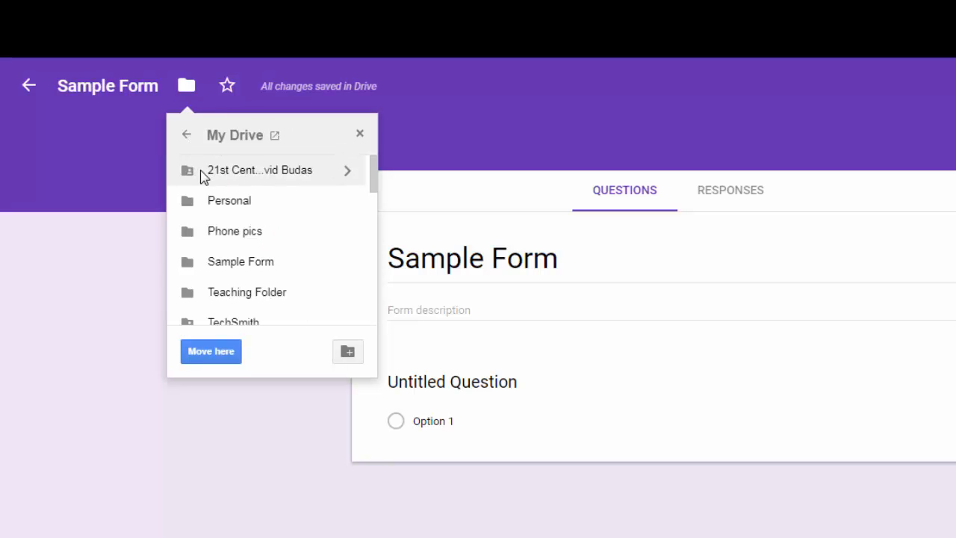
{"action": "left_click", "coordinate": [362, 135]}
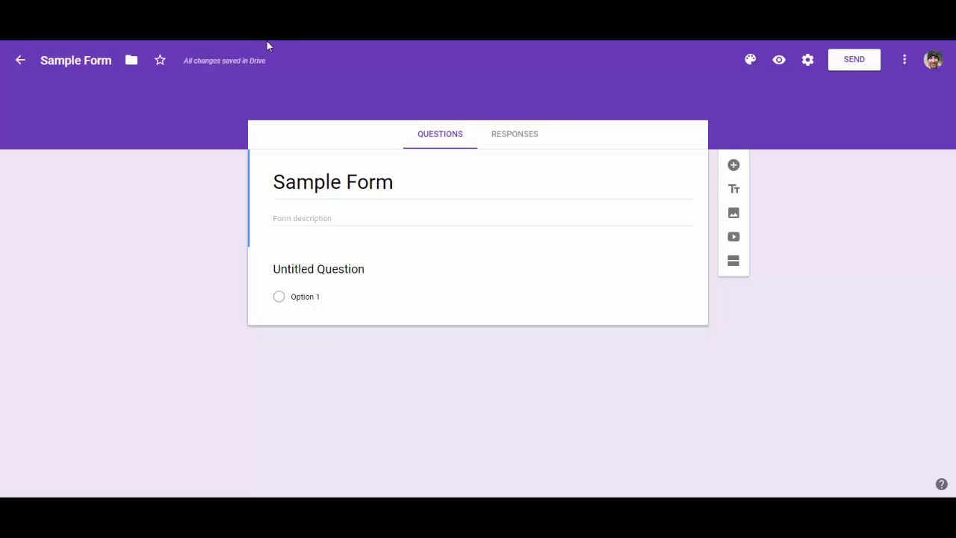
Open the form settings and enable collecting email addresses and limiting to 1 response.
{"action": "left_click", "coordinate": [809, 61]}
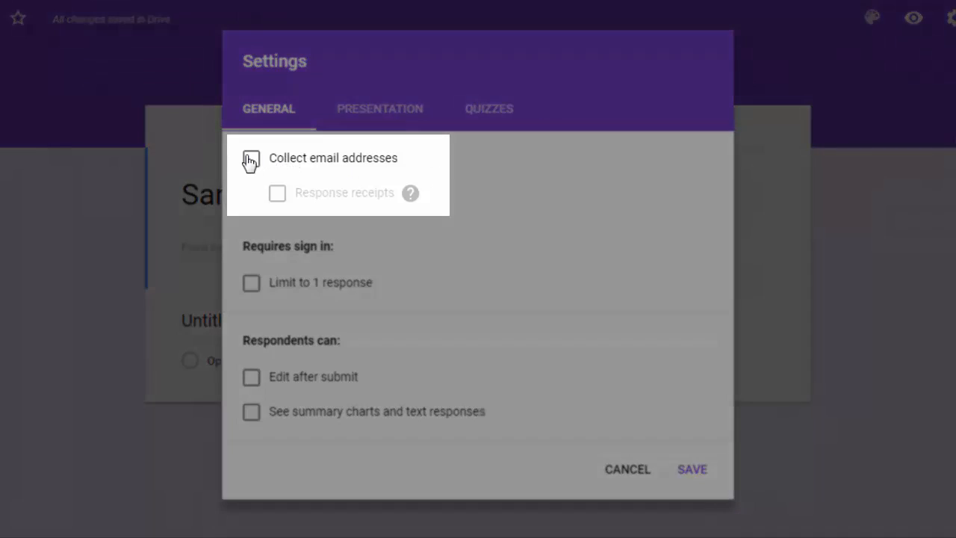
{"action": "left_click", "coordinate": [250, 160]}
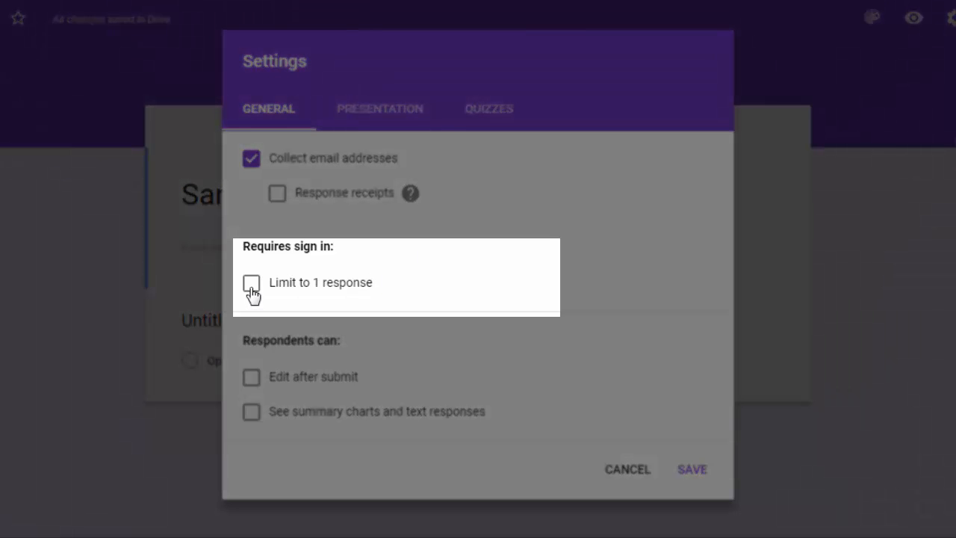
{"action": "left_click", "coordinate": [251, 284]}
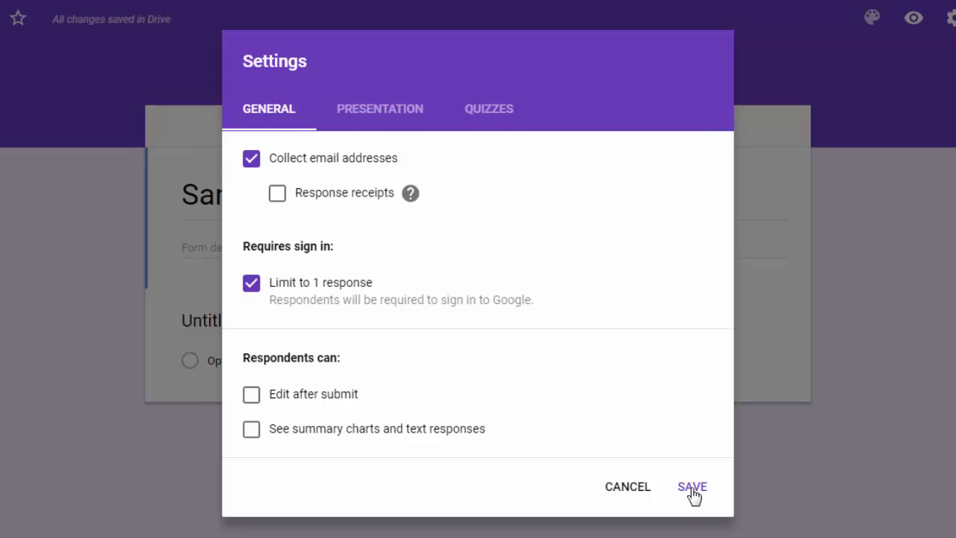
Make the form a quiz releasing grades later, after manual review, and save the settings.
{"action": "left_click", "coordinate": [481, 118]}
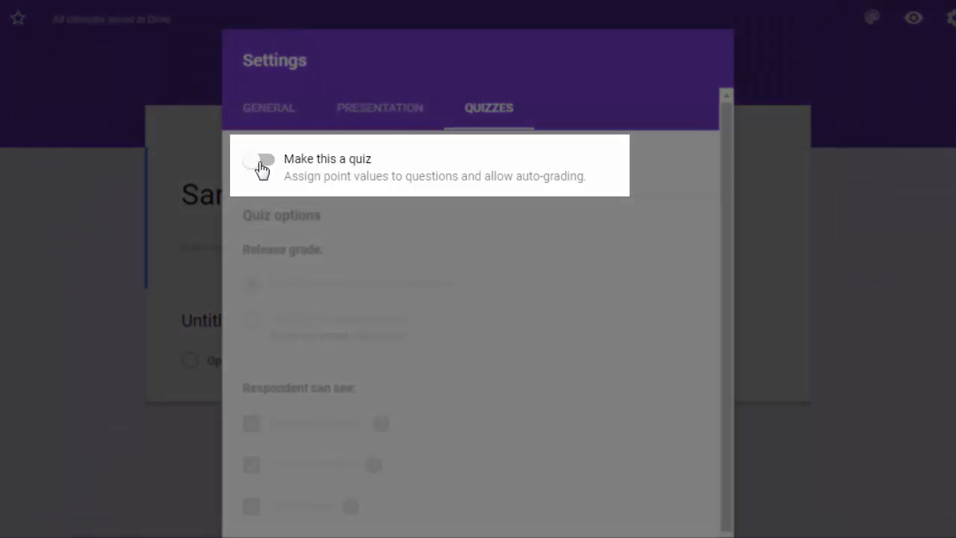
{"action": "left_click", "coordinate": [271, 168]}
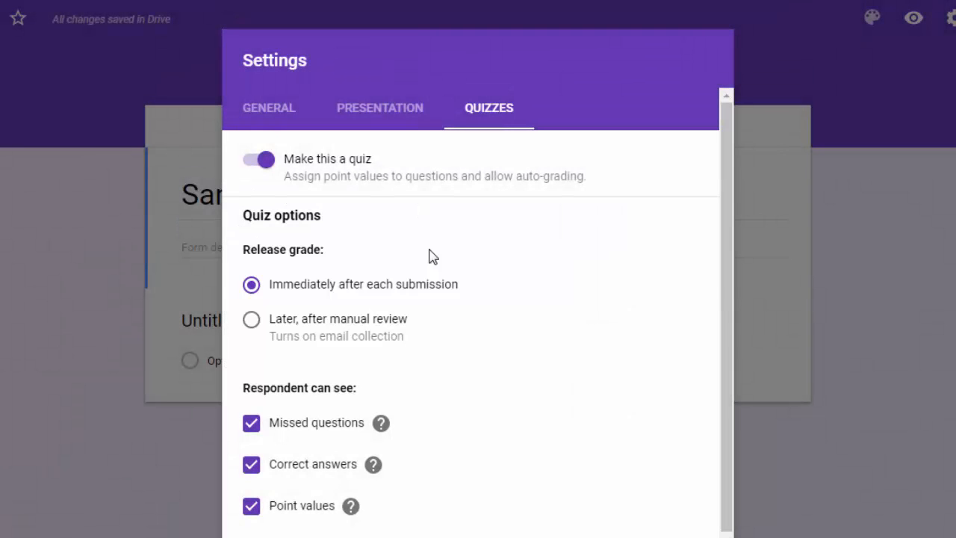
{"action": "left_click", "coordinate": [251, 320]}
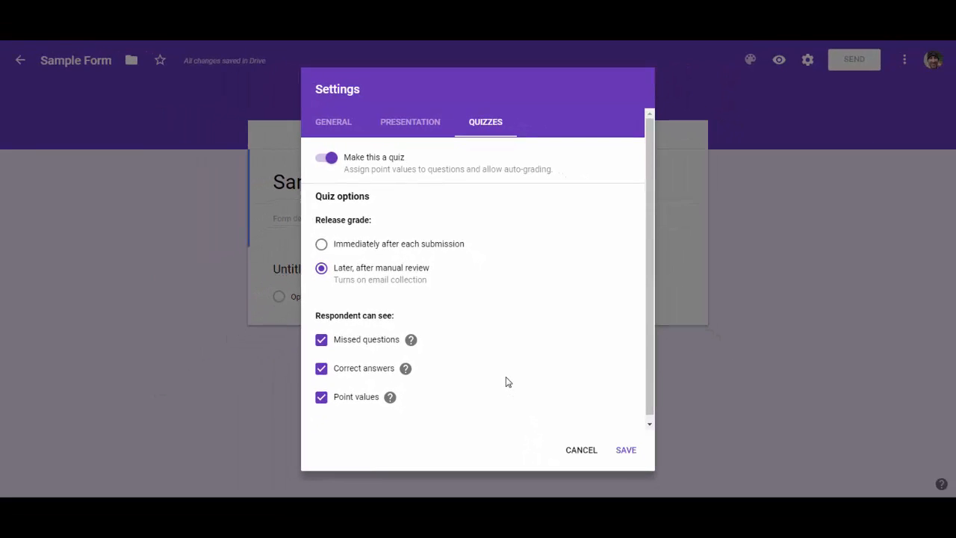
{"action": "left_click", "coordinate": [632, 451]}
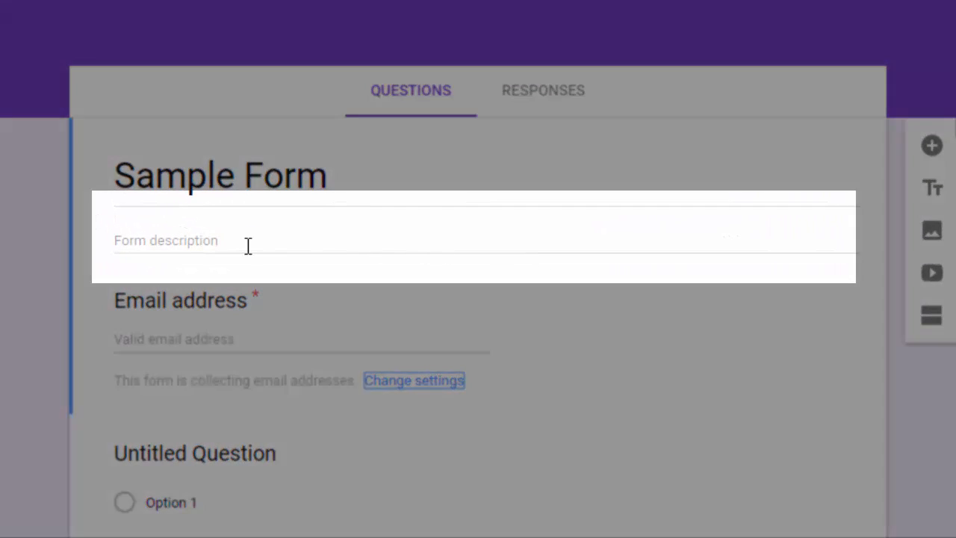
Add the form description 'Read each question carefully. Select the best possible answer.'.
{"action": "left_click", "coordinate": [248, 245]}
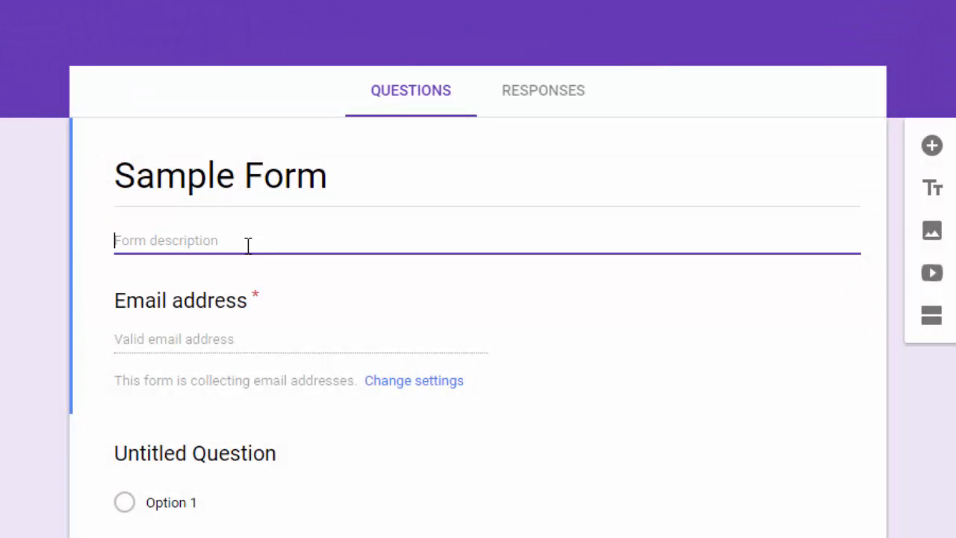
{"action": "type", "text": "Read each question carefully. Select the best possible answer."}
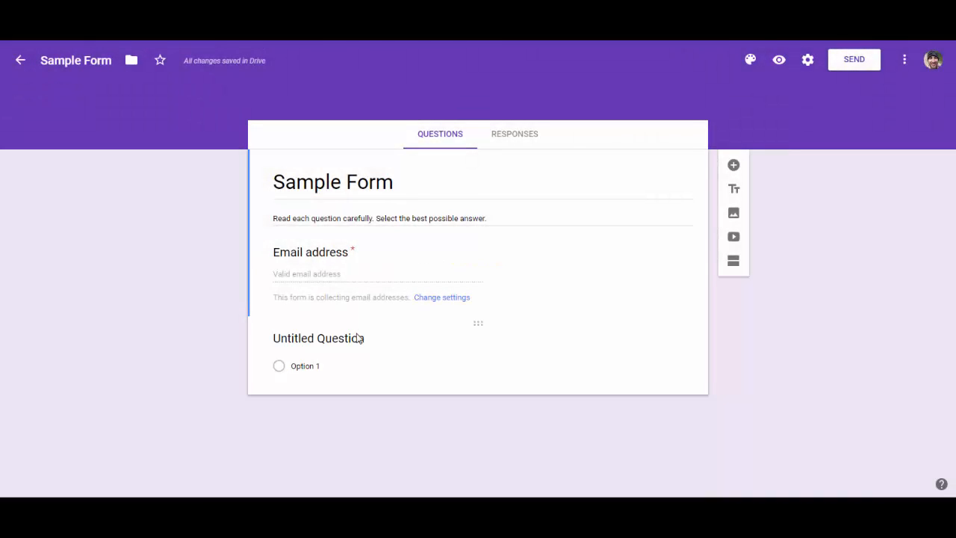
Turn the first question into a required short answer question 'What is your FIRST name?'.
{"action": "left_click", "coordinate": [357, 336]}
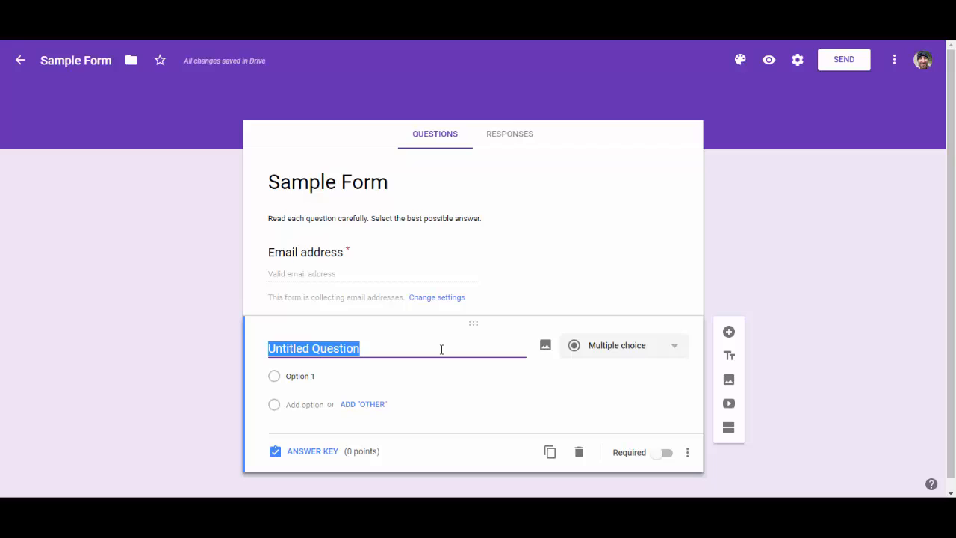
{"action": "type", "text": "What"}
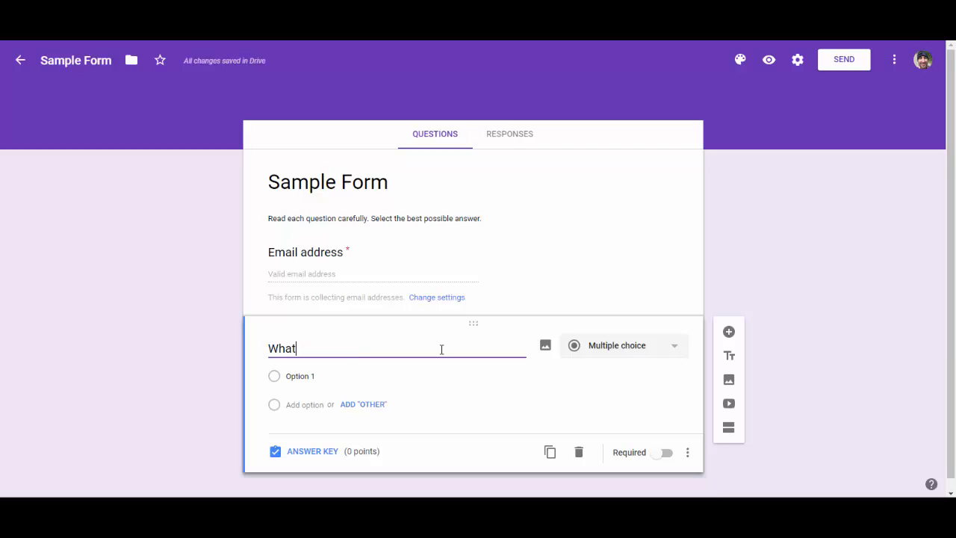
{"action": "type", "text": " is your FIRST name?"}
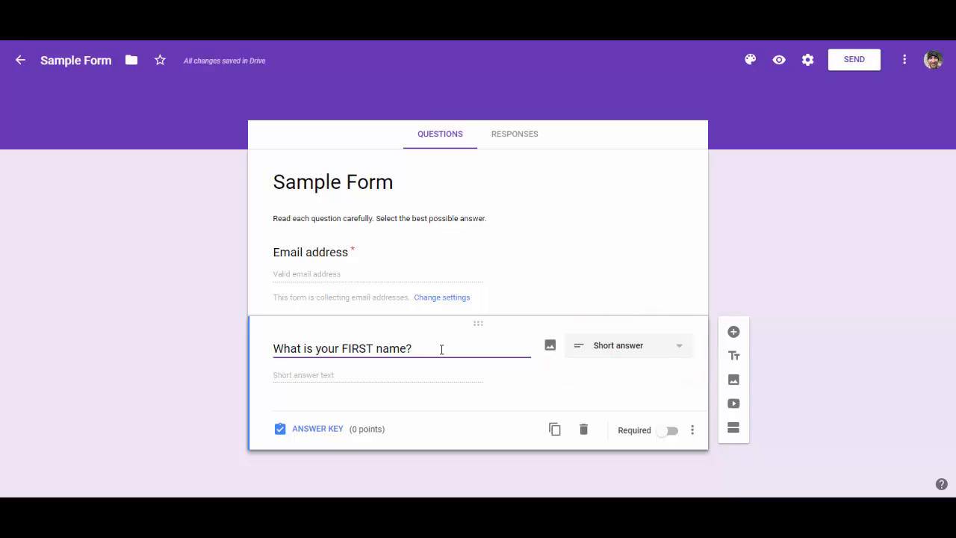
{"action": "left_click", "coordinate": [683, 351]}
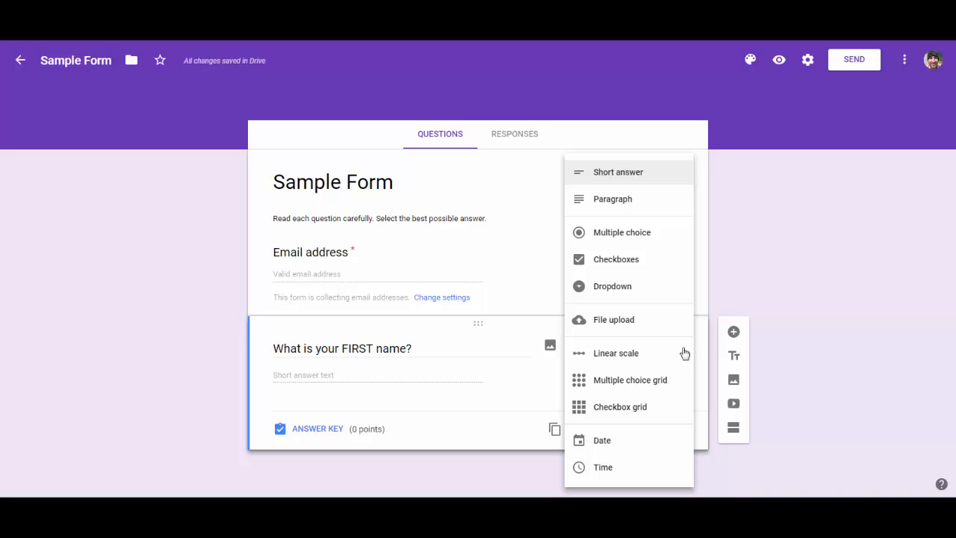
{"action": "key", "text": "Escape"}
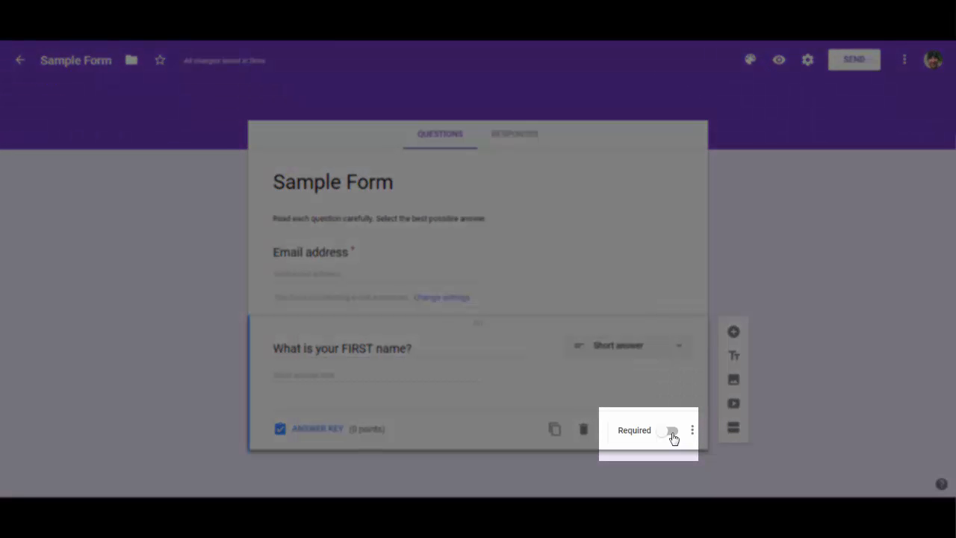
{"action": "left_click", "coordinate": [672, 435]}
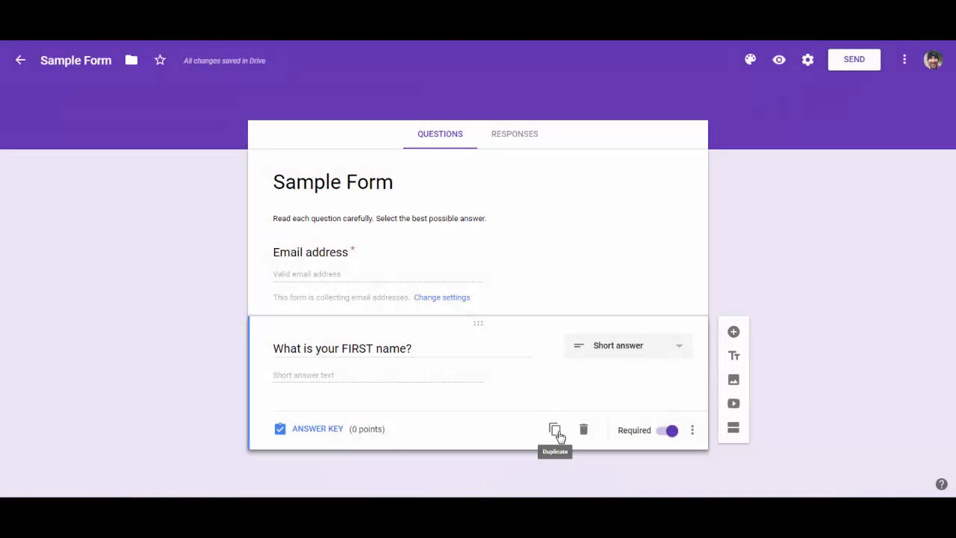
Duplicate the first-name question and reword the copy to 'What is your LAST name?'.
{"action": "left_click", "coordinate": [555, 431]}
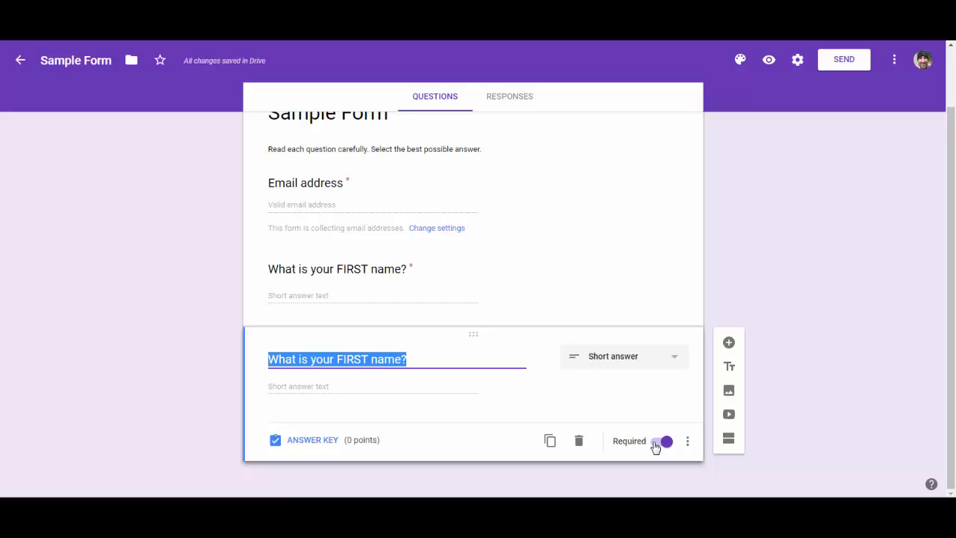
{"action": "double_click", "coordinate": [355, 357]}
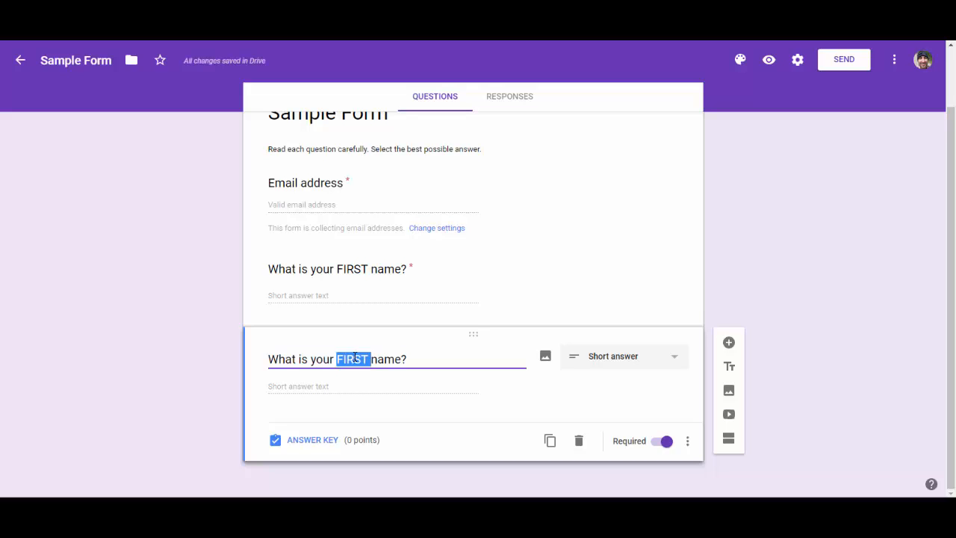
{"action": "type", "text": "LAST"}
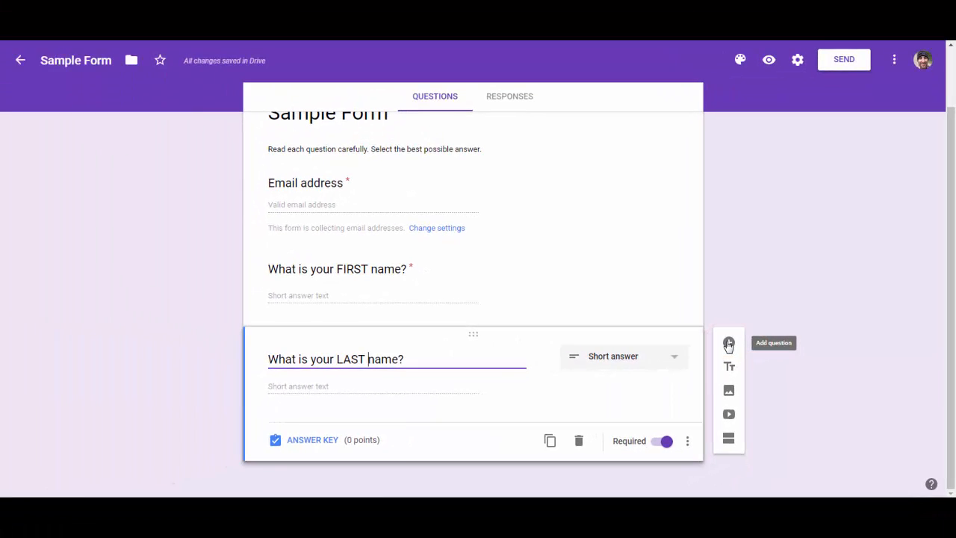
Add a new multiple choice question and paste 'What class period are you in?' as its text.
{"action": "left_click", "coordinate": [728, 343]}
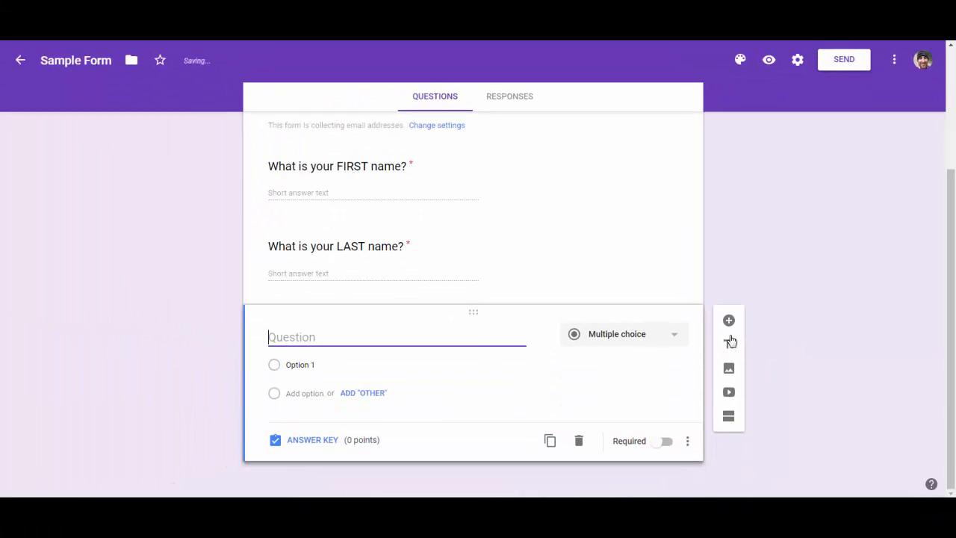
{"action": "left_click", "coordinate": [674, 338]}
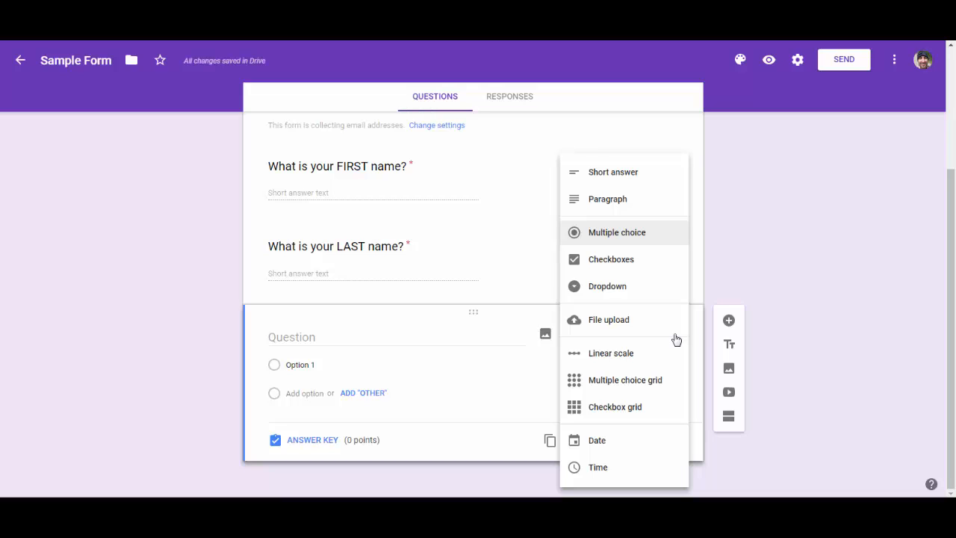
{"action": "left_click", "coordinate": [651, 237]}
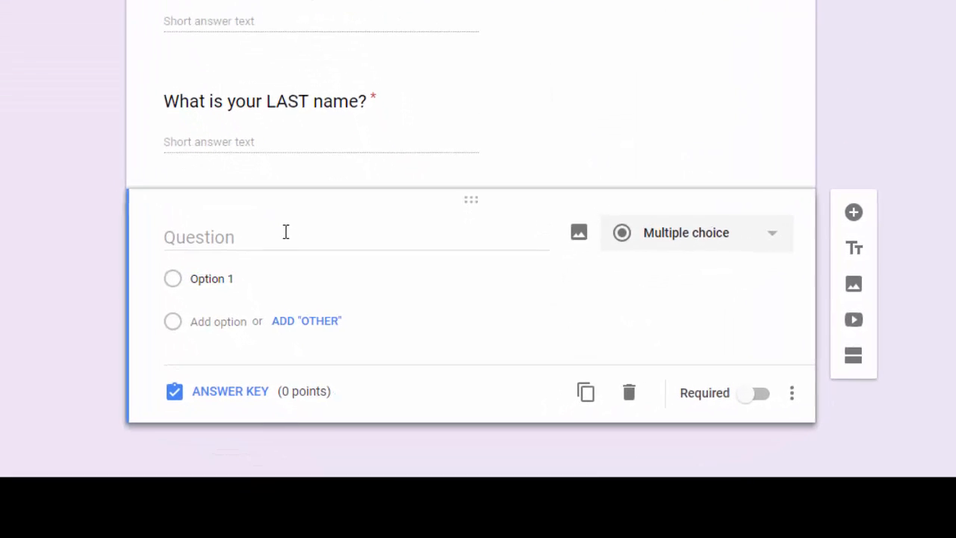
{"action": "left_click", "coordinate": [286, 232]}
{"action": "type", "text": "What class period are you in?"}
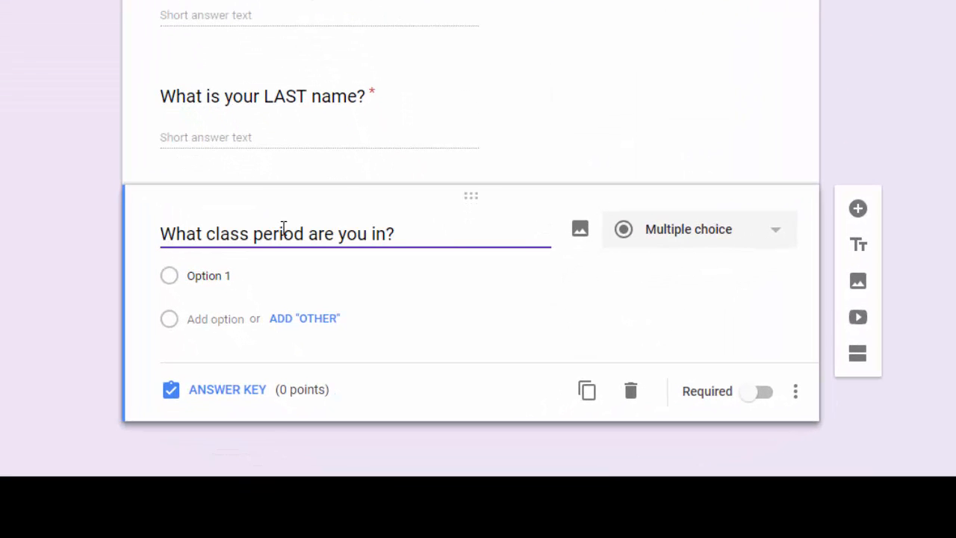
Give the class period question the answer options 1, 2, 3 and 4.
{"action": "left_click", "coordinate": [231, 278]}
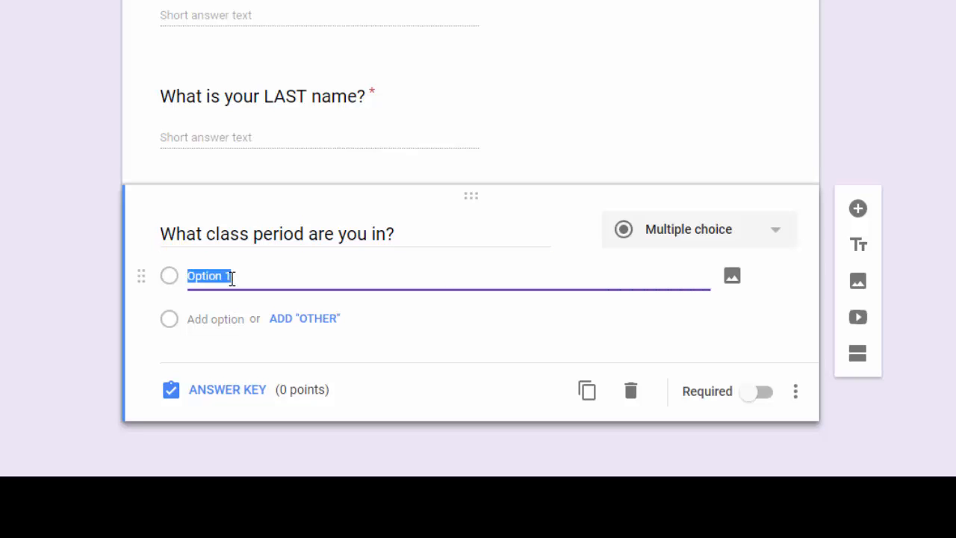
{"action": "type", "text": "1"}
{"action": "left_click", "coordinate": [214, 320]}
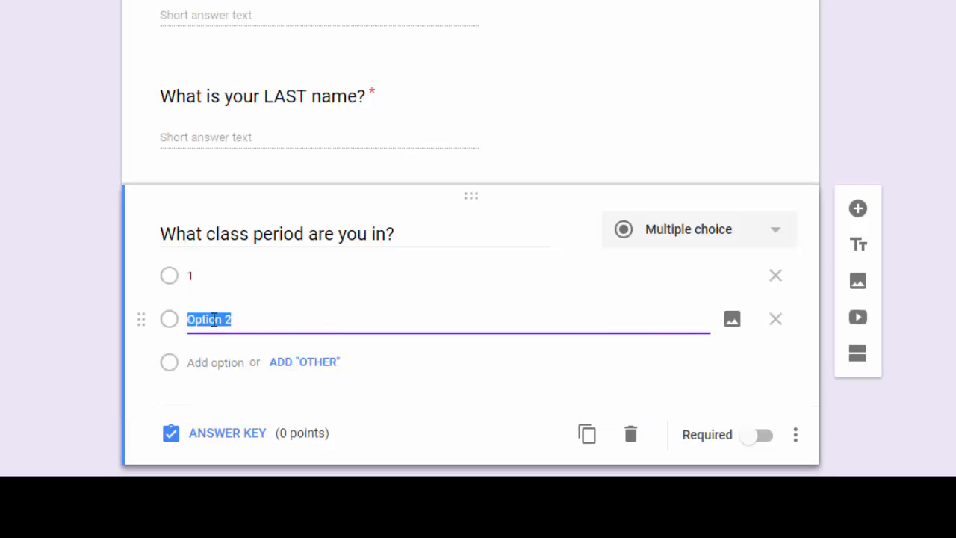
{"action": "type", "text": "2"}
{"action": "left_click", "coordinate": [214, 362]}
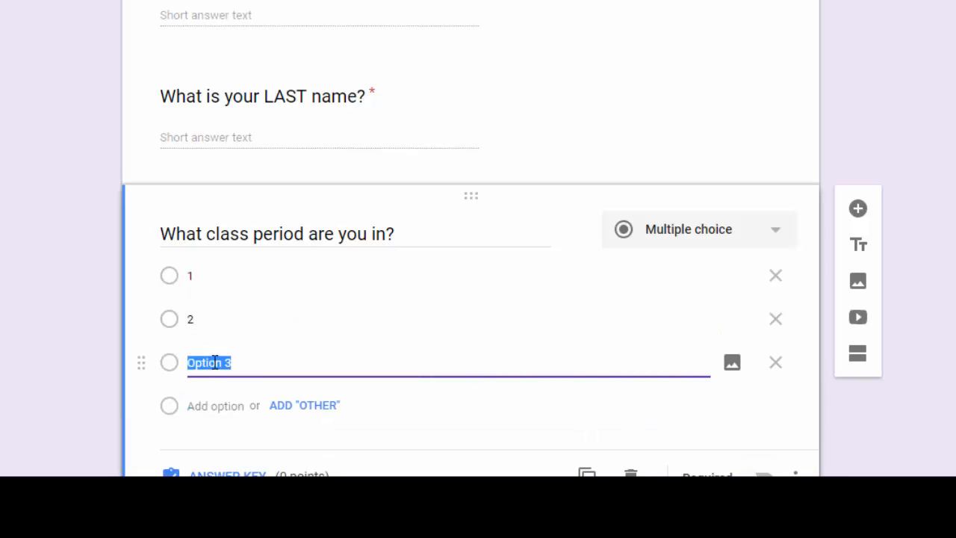
{"action": "type", "text": "3"}
{"action": "left_click", "coordinate": [217, 411]}
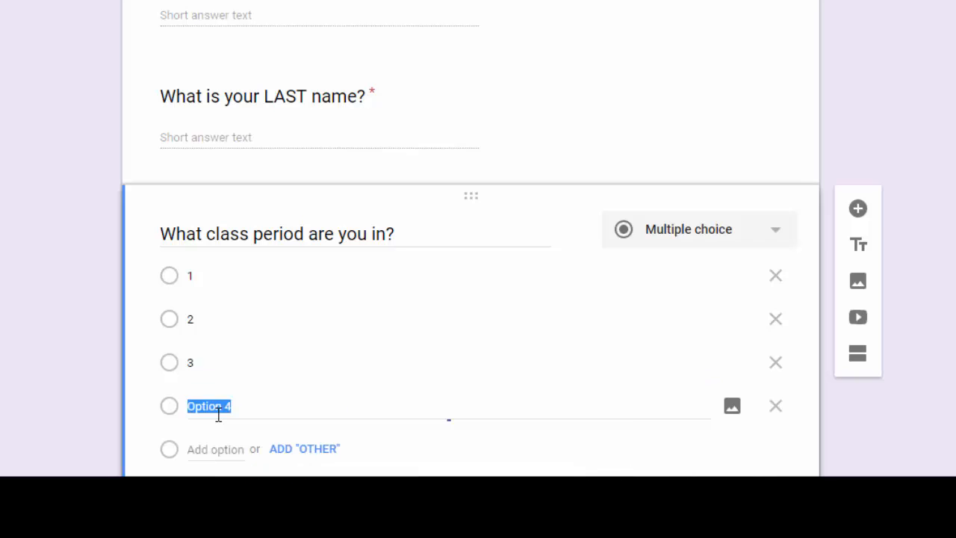
{"action": "type", "text": "4"}
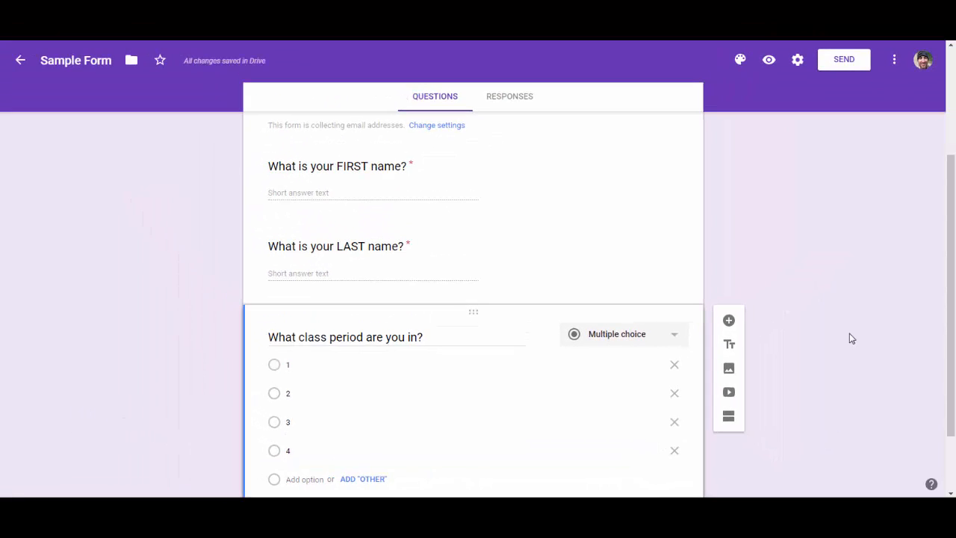
{"action": "scroll", "coordinate": [849, 336], "scroll_direction": "up", "scroll_amount": 2}
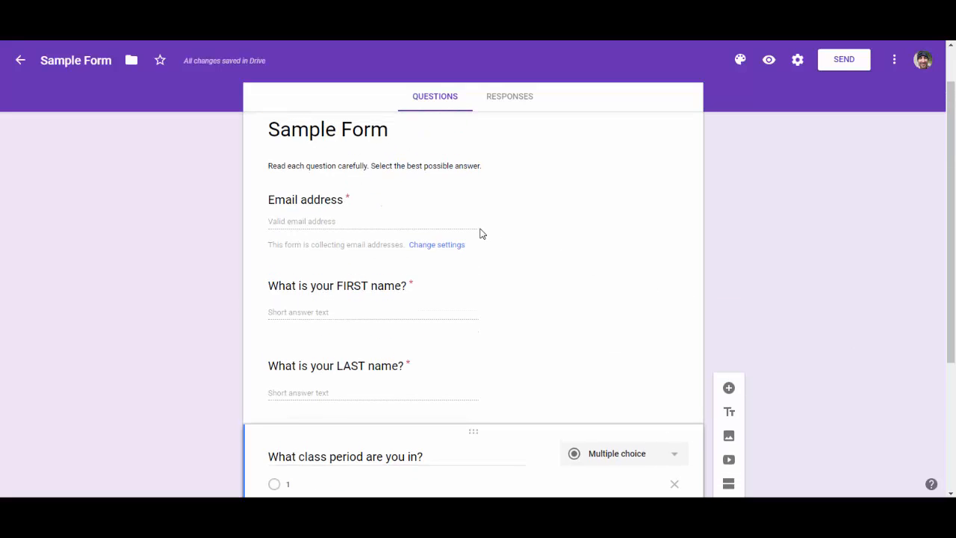
{"action": "scroll", "coordinate": [498, 275], "scroll_direction": "down", "scroll_amount": 2}
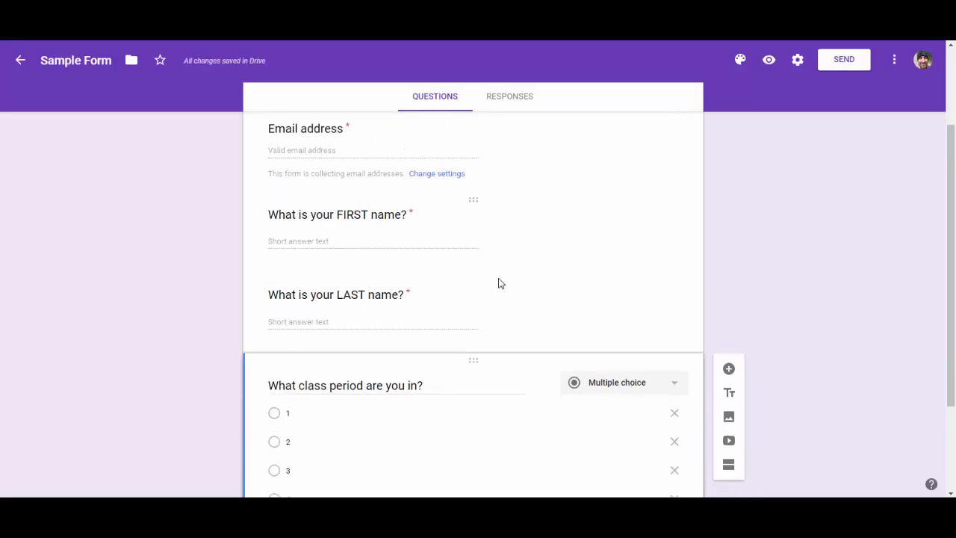
Make the class period question required.
{"action": "scroll", "coordinate": [502, 329], "scroll_direction": "down", "scroll_amount": 2}
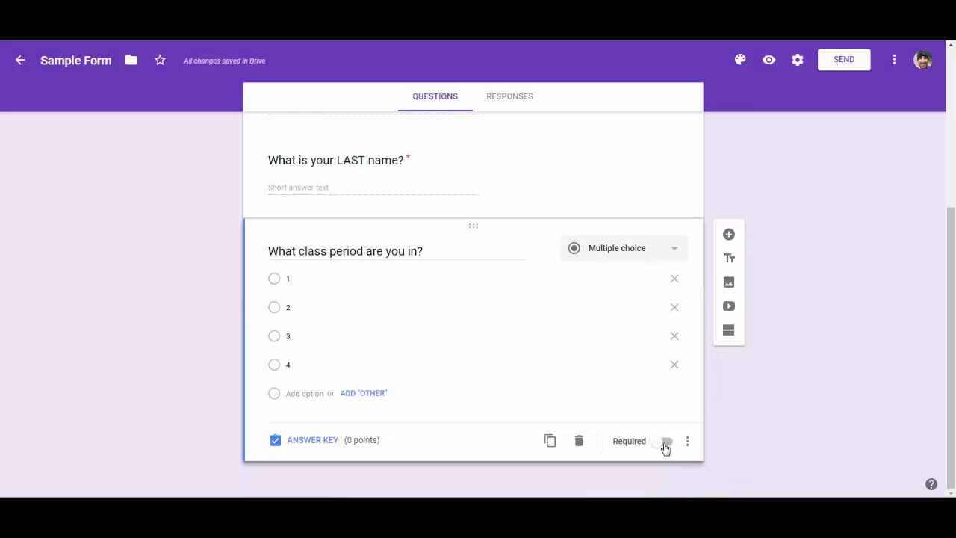
{"action": "left_click", "coordinate": [664, 444]}
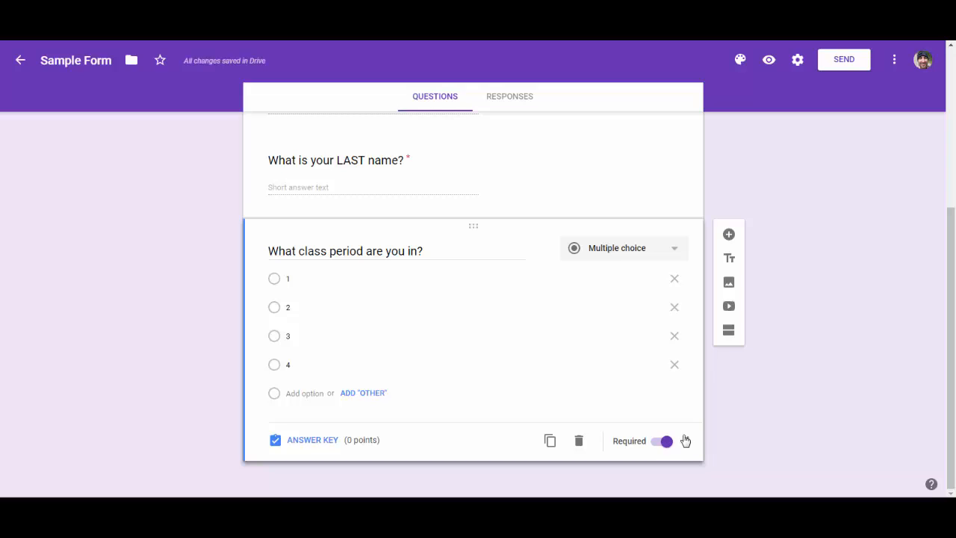
Add a new section after the class period question and title it 'Quiz Questions'.
{"action": "left_click", "coordinate": [730, 333]}
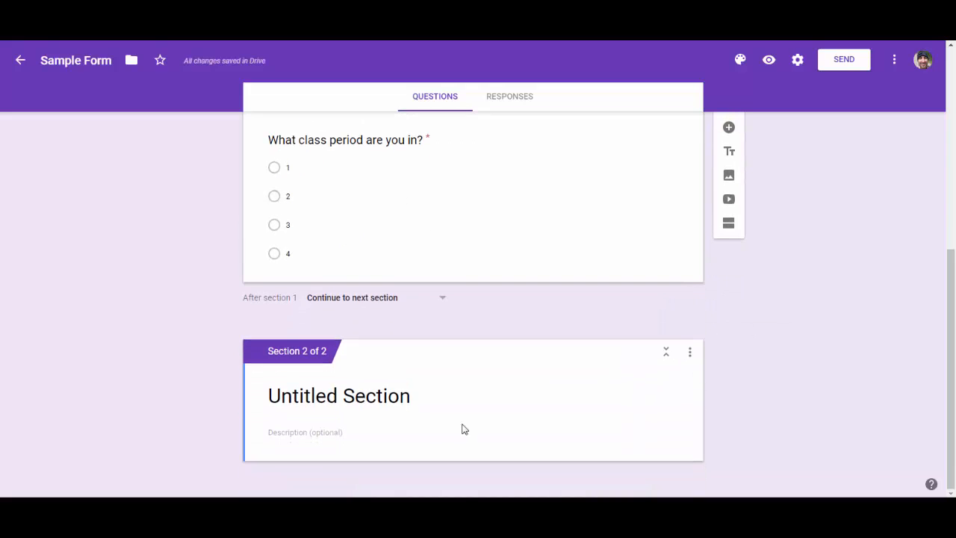
{"action": "left_click", "coordinate": [386, 405]}
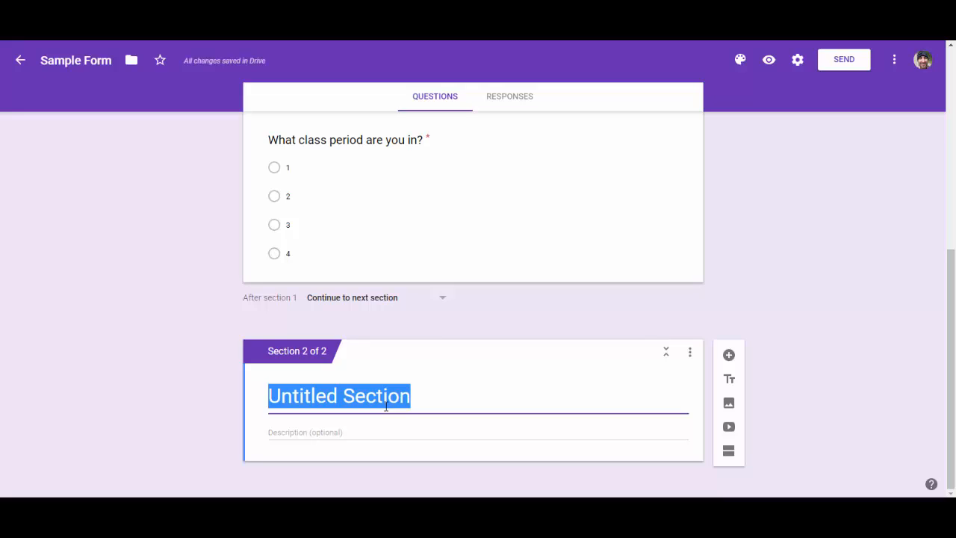
{"action": "type", "text": "Qui"}
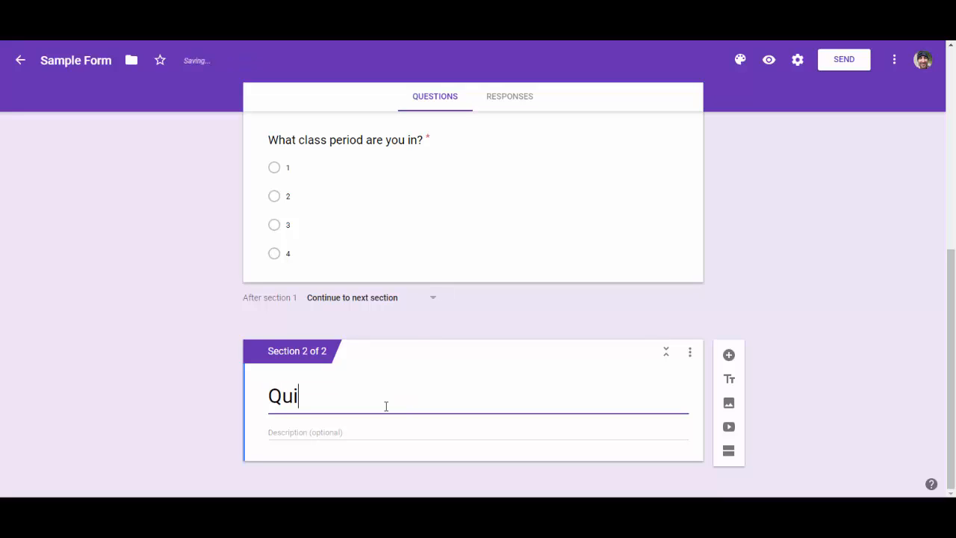
{"action": "type", "text": "z Questions"}
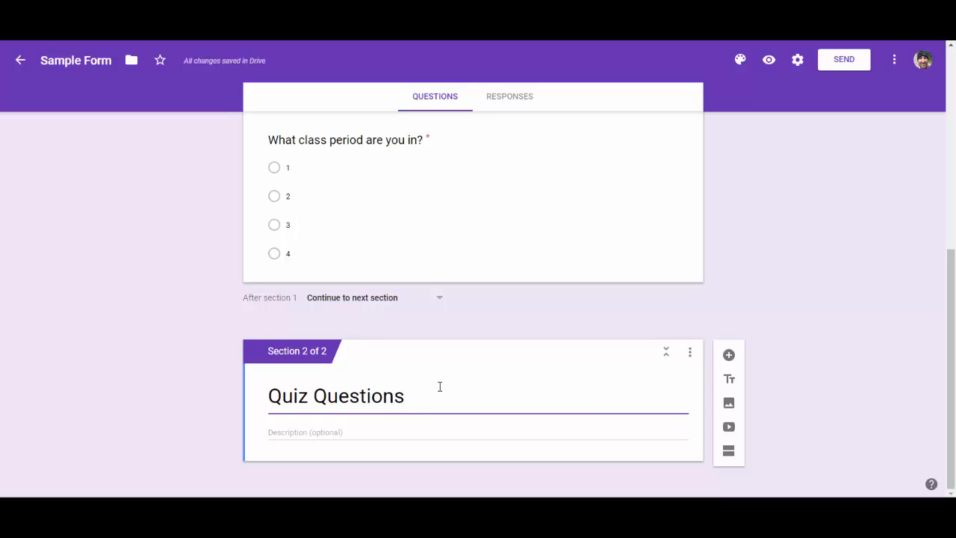
Add a multiple choice question to the new section with the text 'What is 2 + 2?'.
{"action": "left_click", "coordinate": [730, 356]}
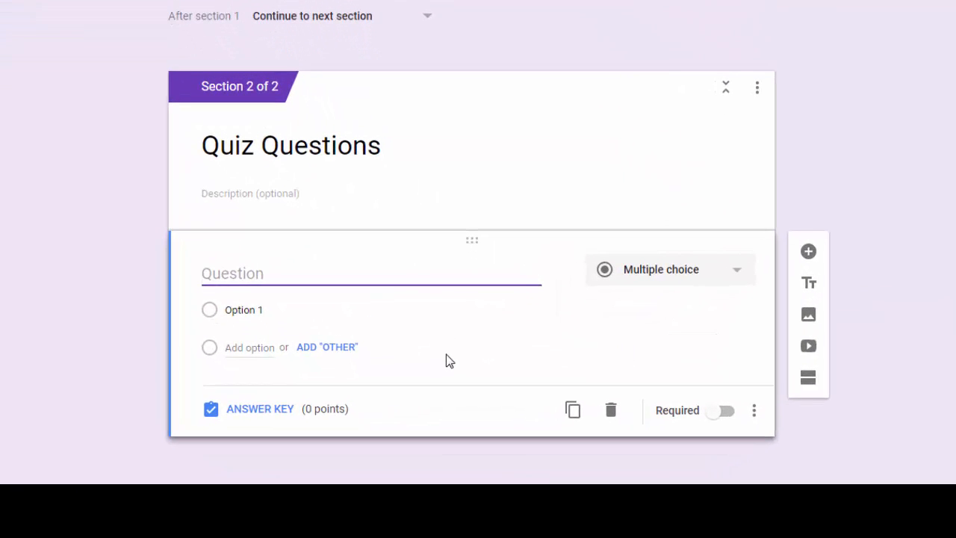
{"action": "type", "text": "Wh"}
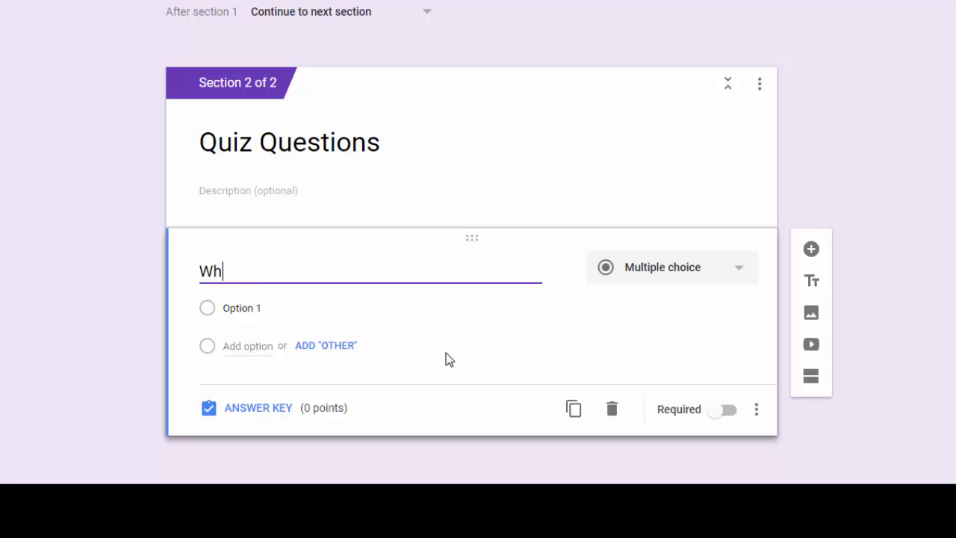
{"action": "type", "text": "at is 2 "}
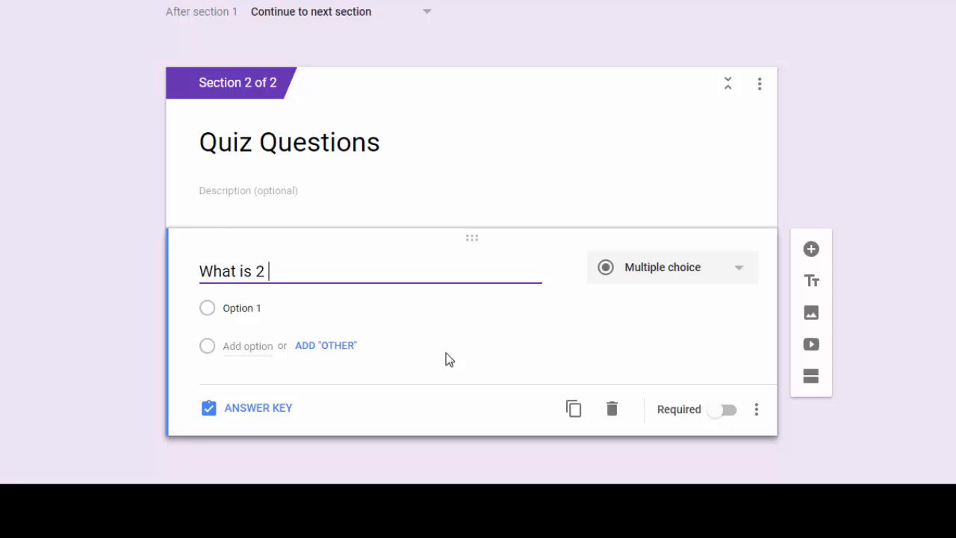
{"action": "type", "text": "+ 2?"}
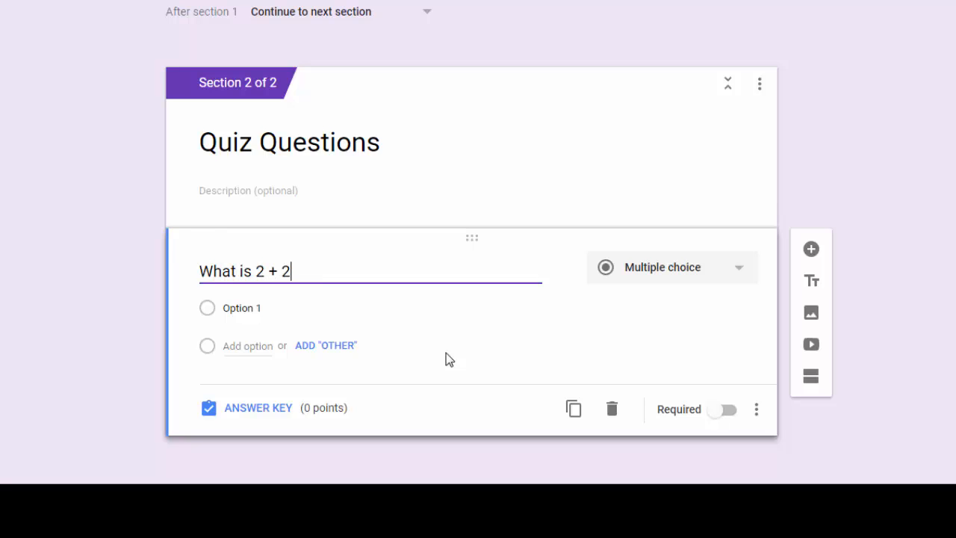
Give the 'What is 2 + 2?' question the answer options 0, 2, 4 and 6.
{"action": "left_click", "coordinate": [277, 308]}
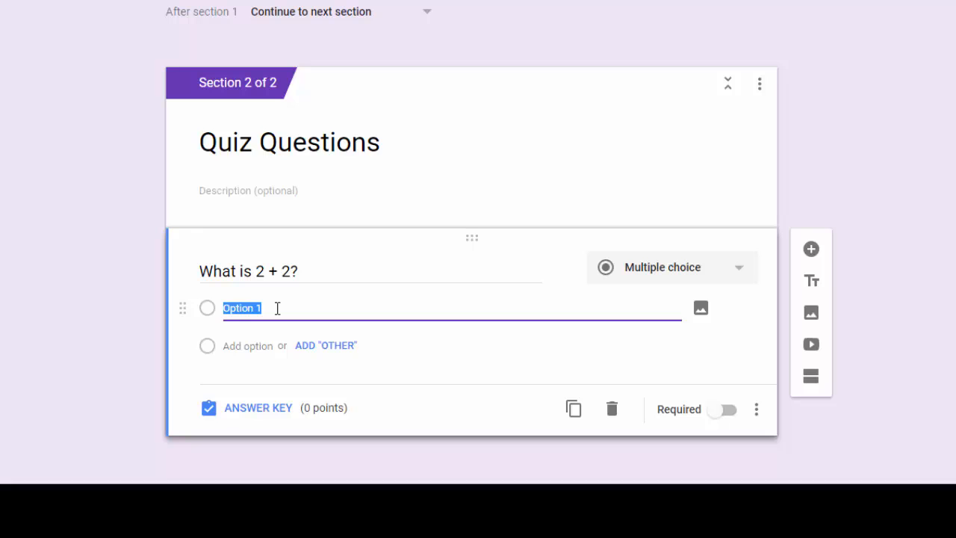
{"action": "type", "text": "0"}
{"action": "left_click", "coordinate": [252, 345]}
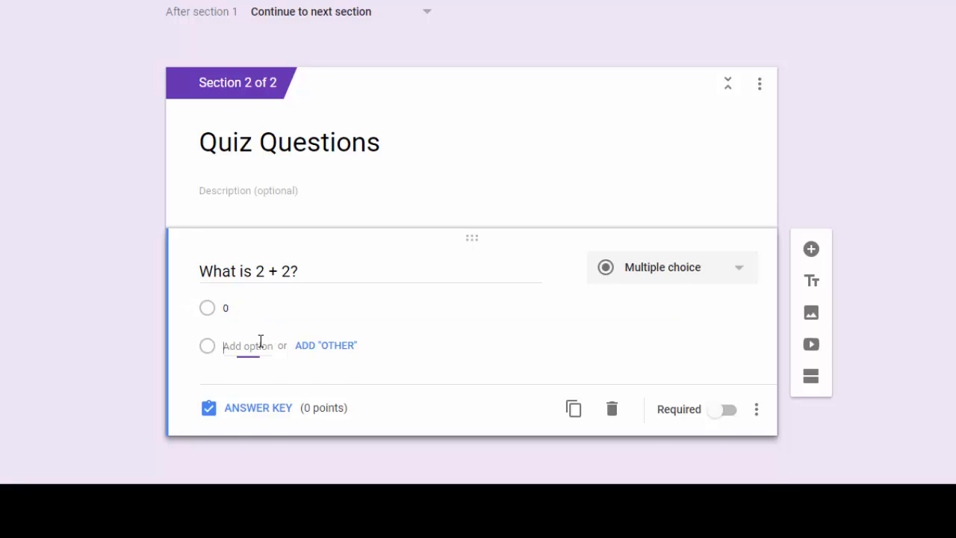
{"action": "type", "text": "2"}
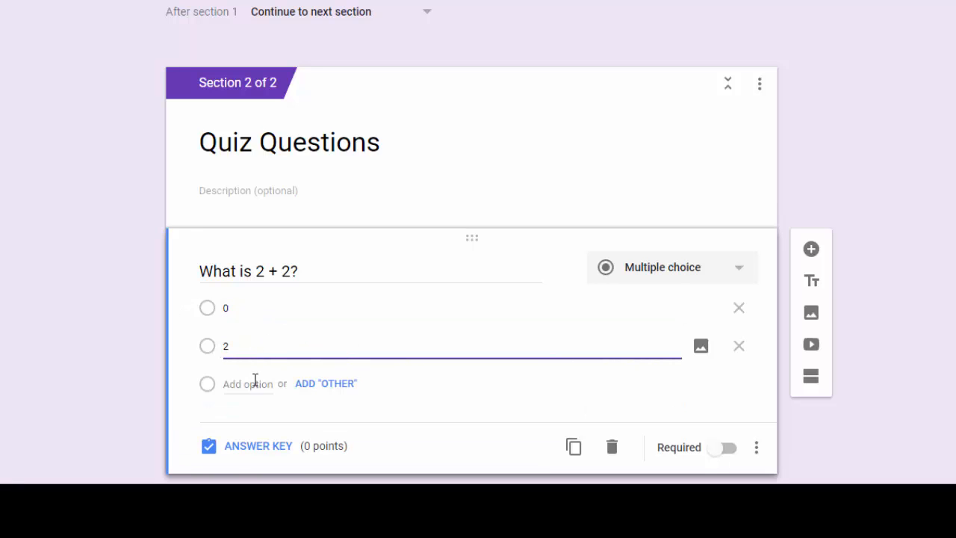
{"action": "left_click", "coordinate": [254, 383]}
{"action": "type", "text": "4"}
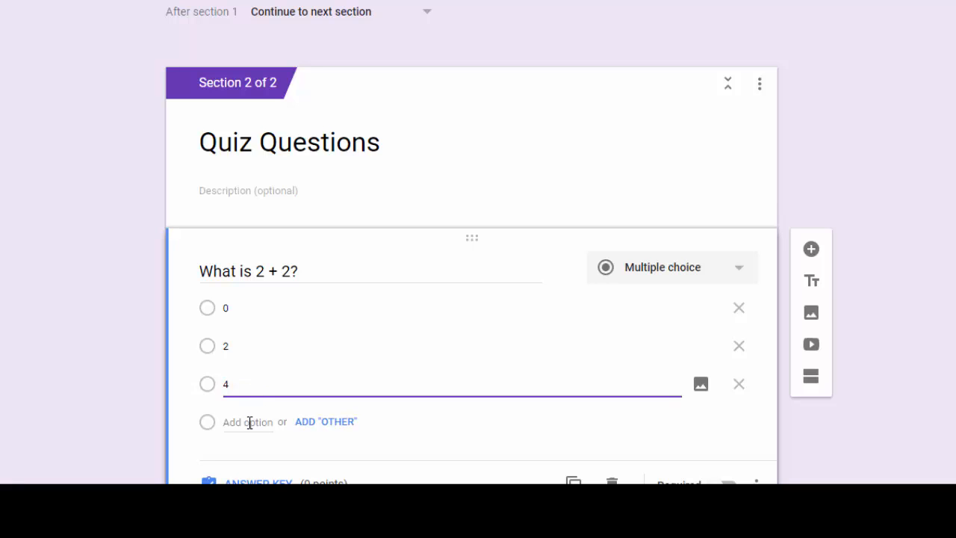
{"action": "left_click", "coordinate": [249, 422]}
{"action": "type", "text": "6"}
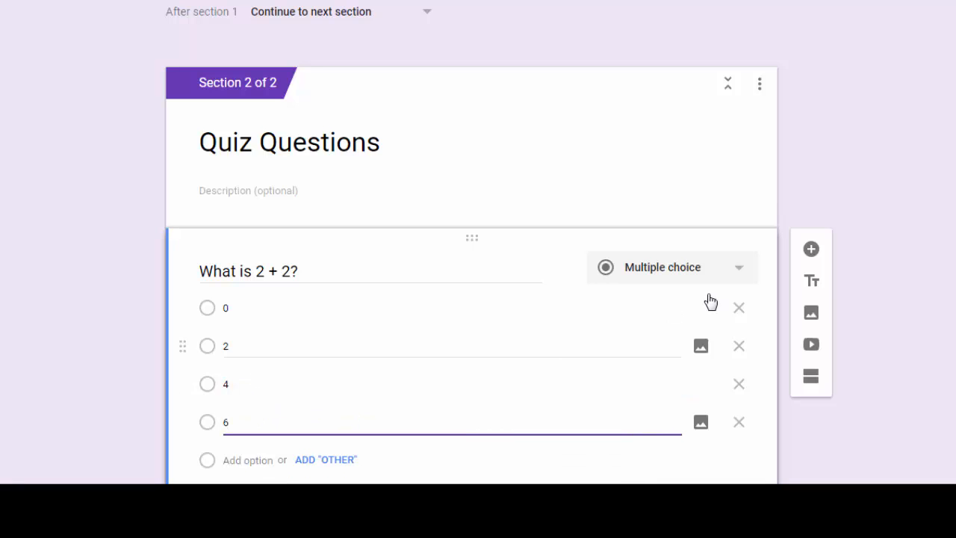
In the answer key, mark 4 as the correct answer and set the question's value to 1 point.
{"action": "left_click", "coordinate": [871, 258]}
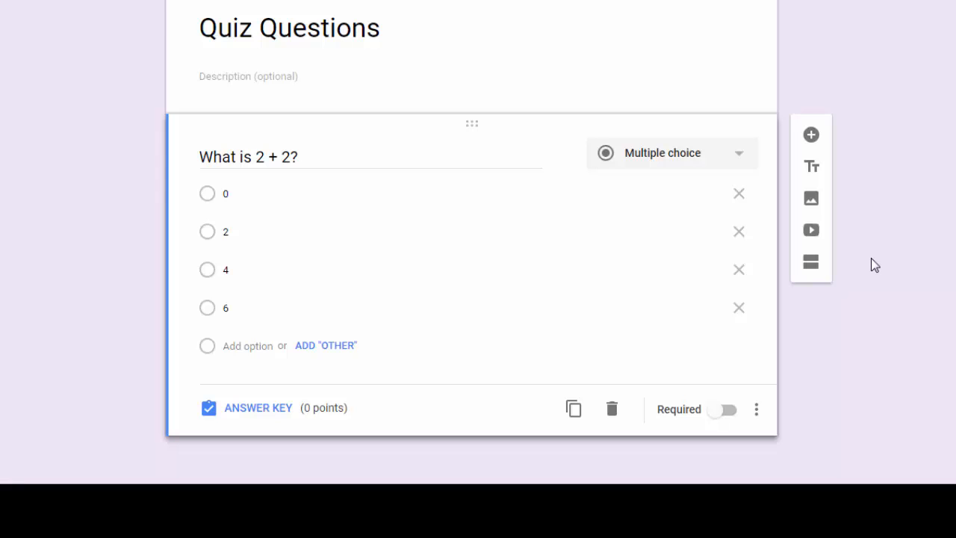
{"action": "left_click", "coordinate": [288, 409]}
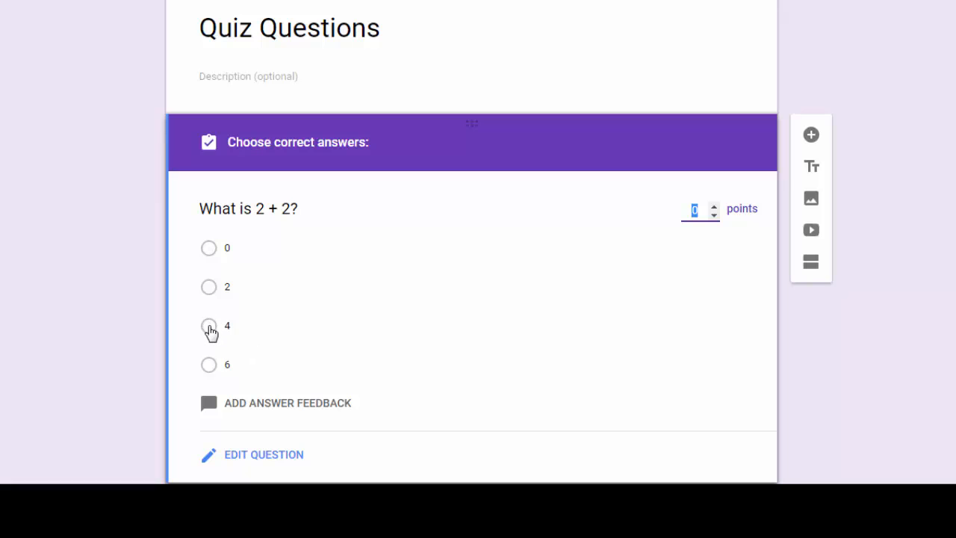
{"action": "left_click", "coordinate": [210, 328]}
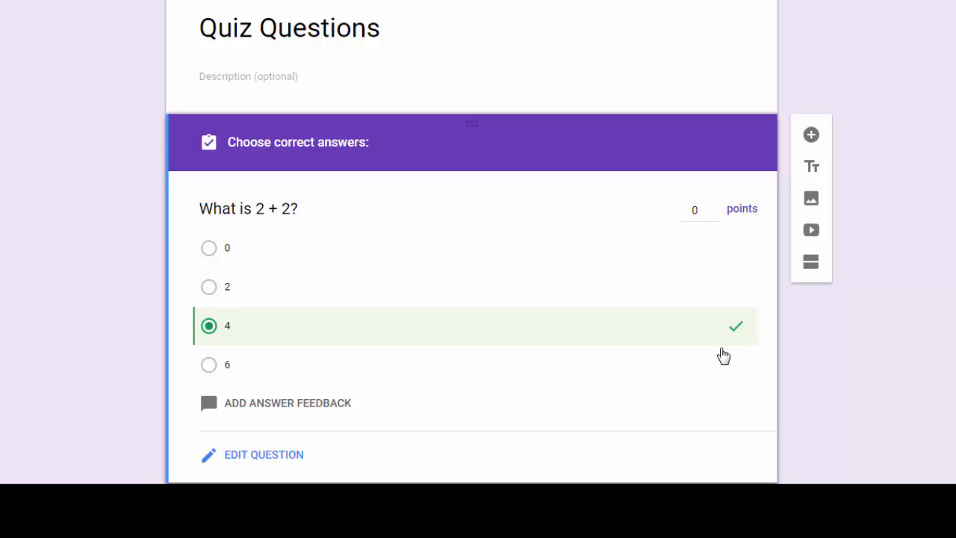
{"action": "left_click", "coordinate": [699, 210]}
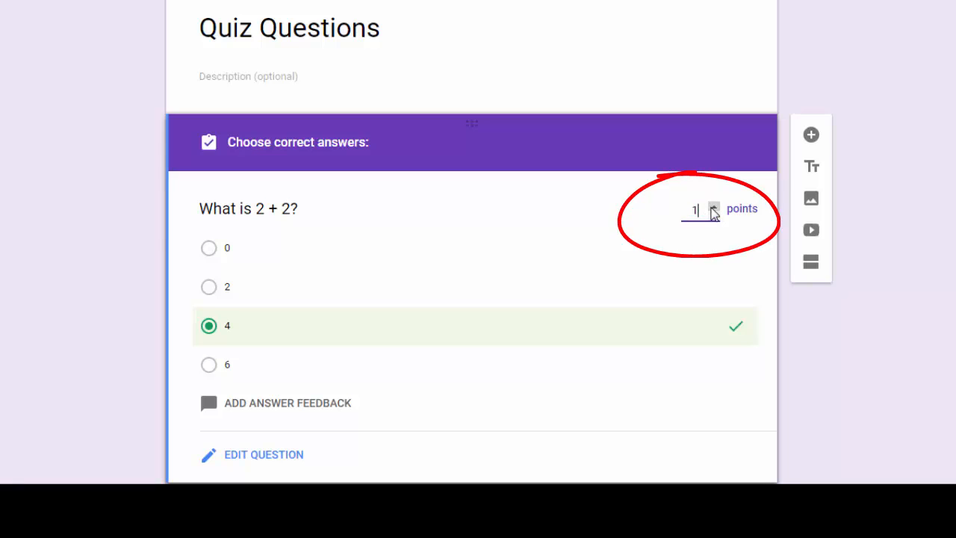
{"action": "left_click", "coordinate": [712, 208]}
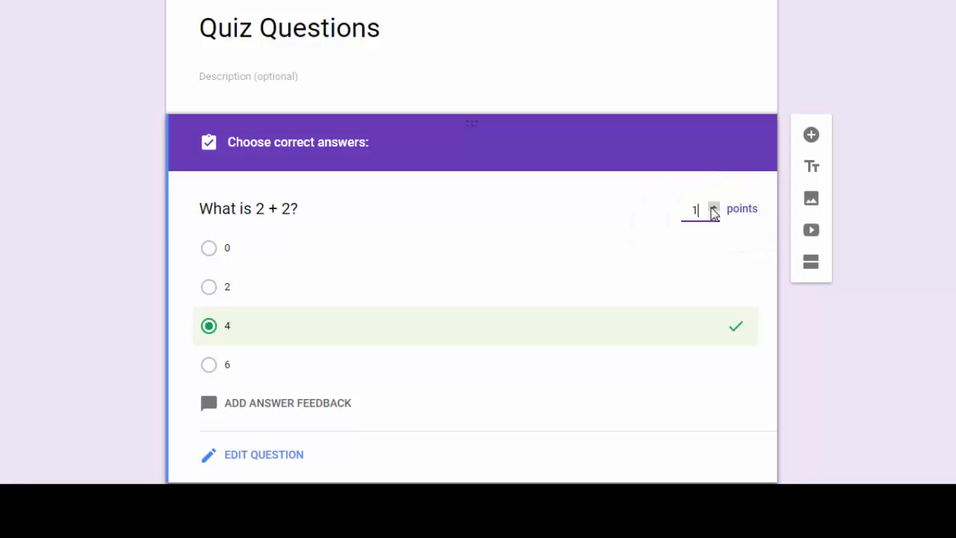
{"action": "left_click", "coordinate": [871, 309]}
{"action": "scroll", "coordinate": [751, 294], "scroll_direction": "down", "scroll_amount": 1}
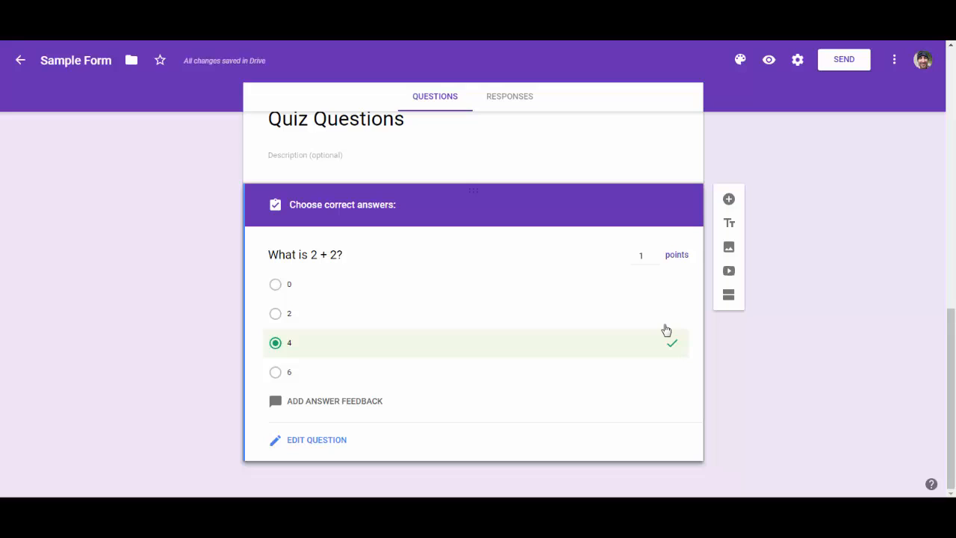
Add a new blank question below, then open the collaborator sharing settings and close them without inviting anyone.
{"action": "left_click", "coordinate": [729, 200]}
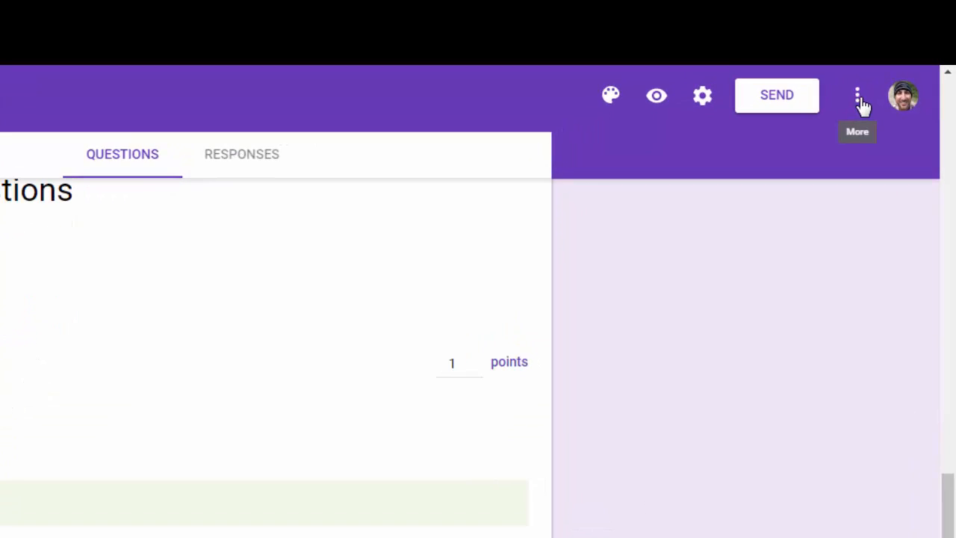
{"action": "left_click", "coordinate": [860, 99]}
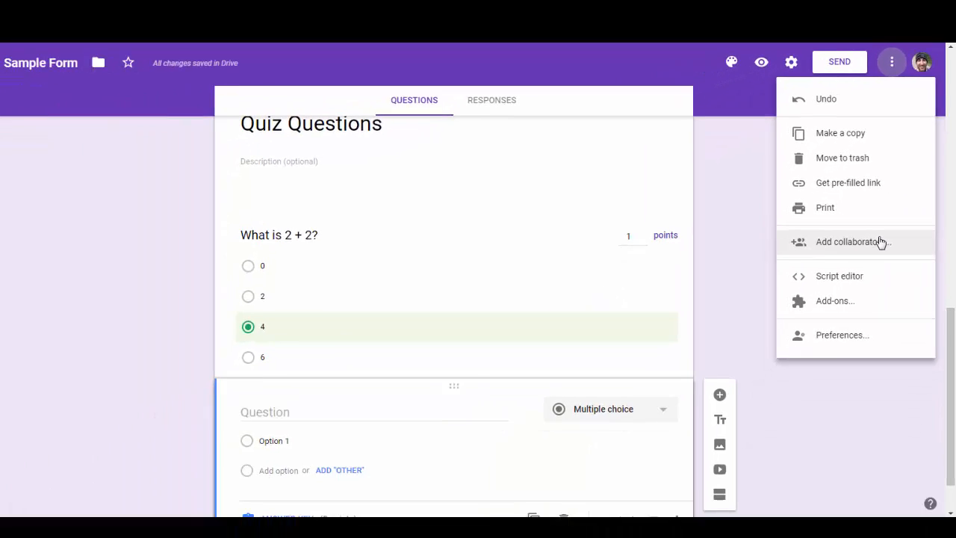
{"action": "left_click", "coordinate": [881, 242]}
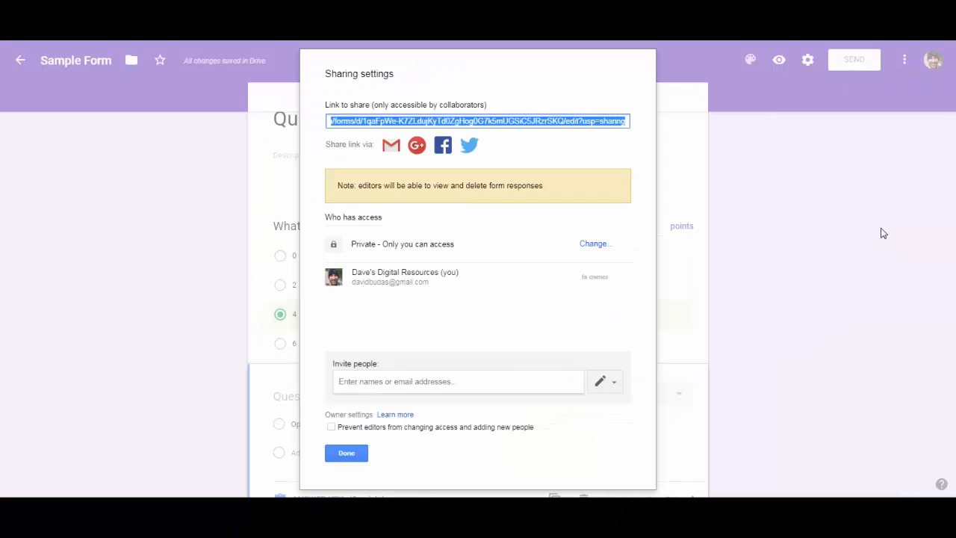
{"action": "left_click", "coordinate": [506, 382]}
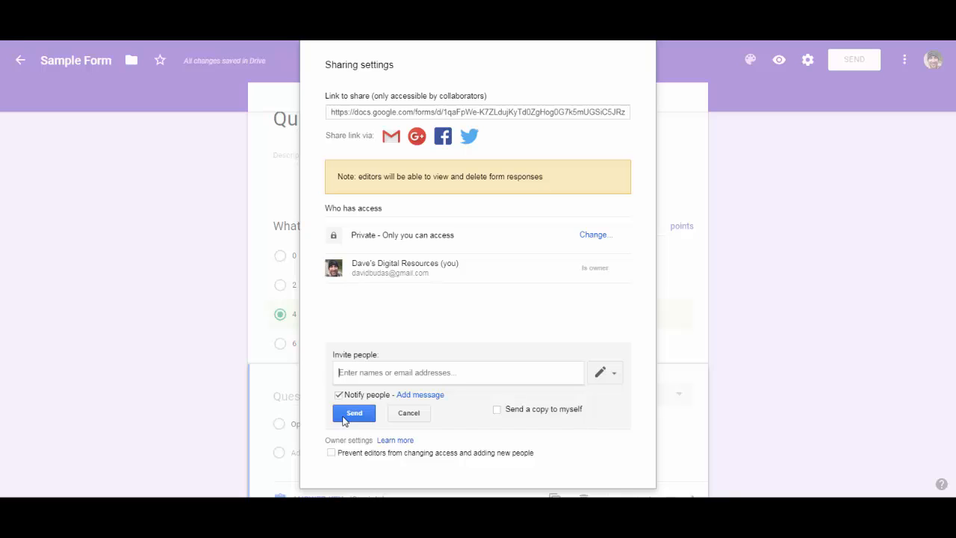
{"action": "left_click", "coordinate": [407, 413]}
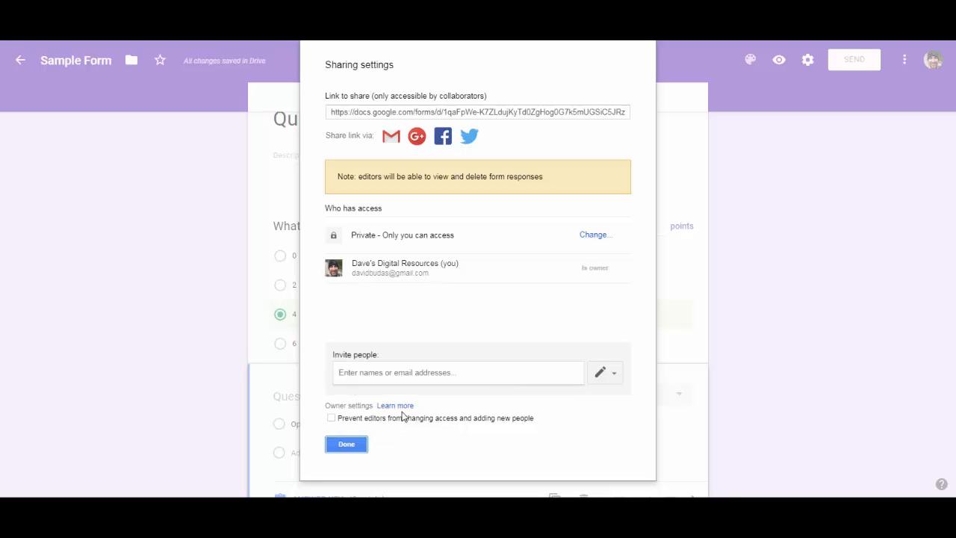
{"action": "left_click", "coordinate": [348, 445]}
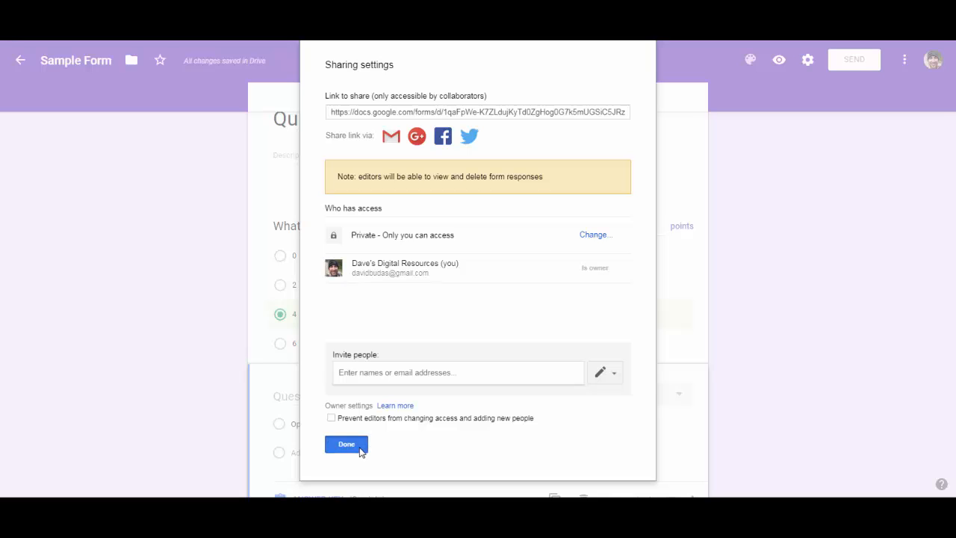
Open the Send form dialog and copy the form's link.
{"action": "scroll", "coordinate": [923, 416], "scroll_direction": "up", "scroll_amount": 10}
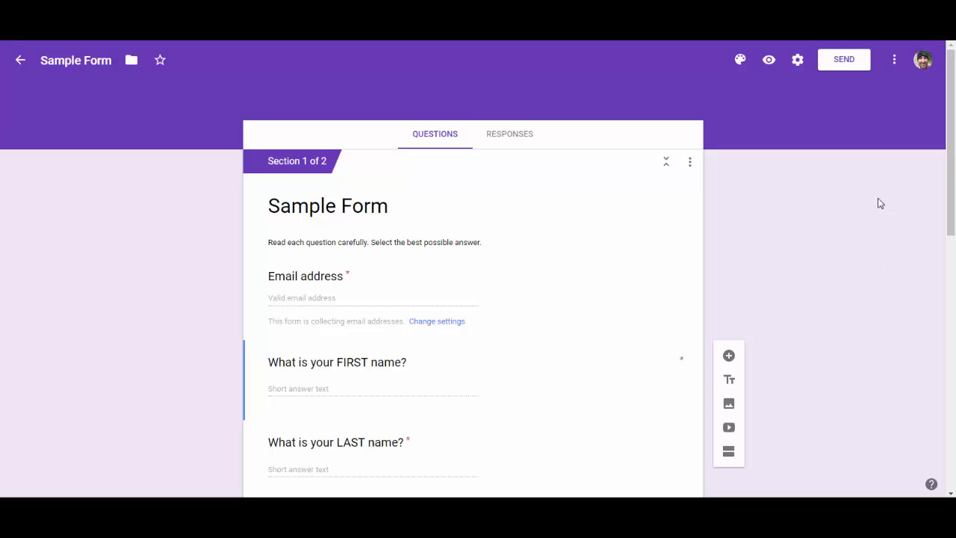
{"action": "left_click", "coordinate": [848, 68]}
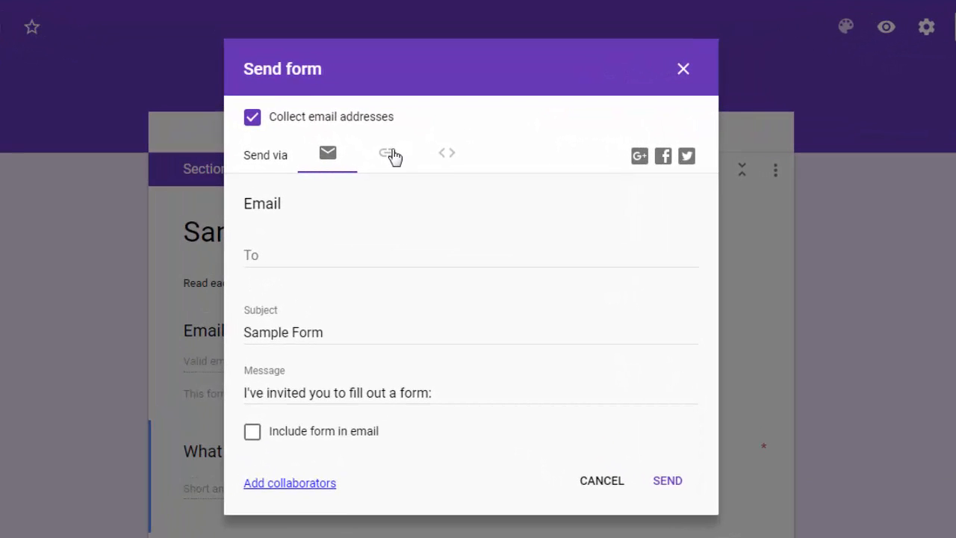
{"action": "left_click", "coordinate": [391, 154]}
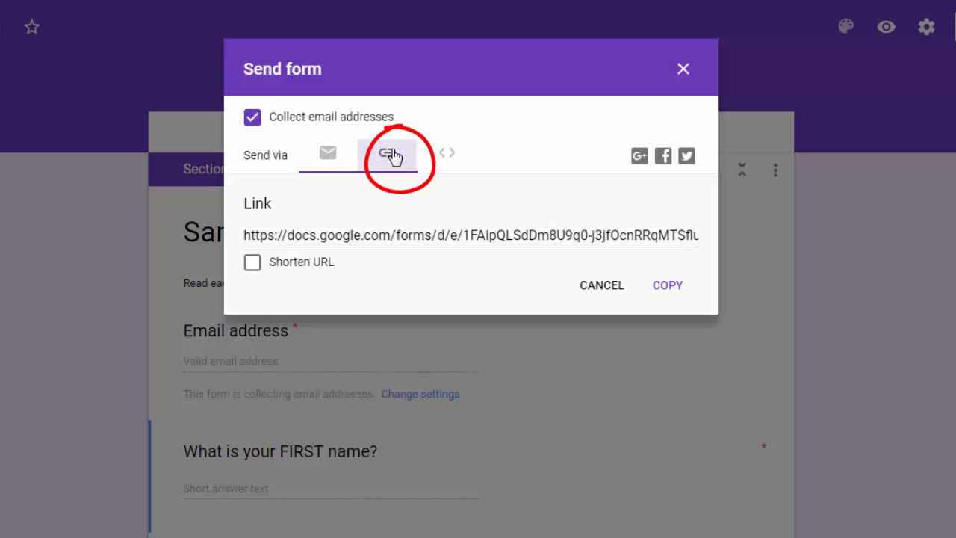
{"action": "left_click", "coordinate": [667, 285]}
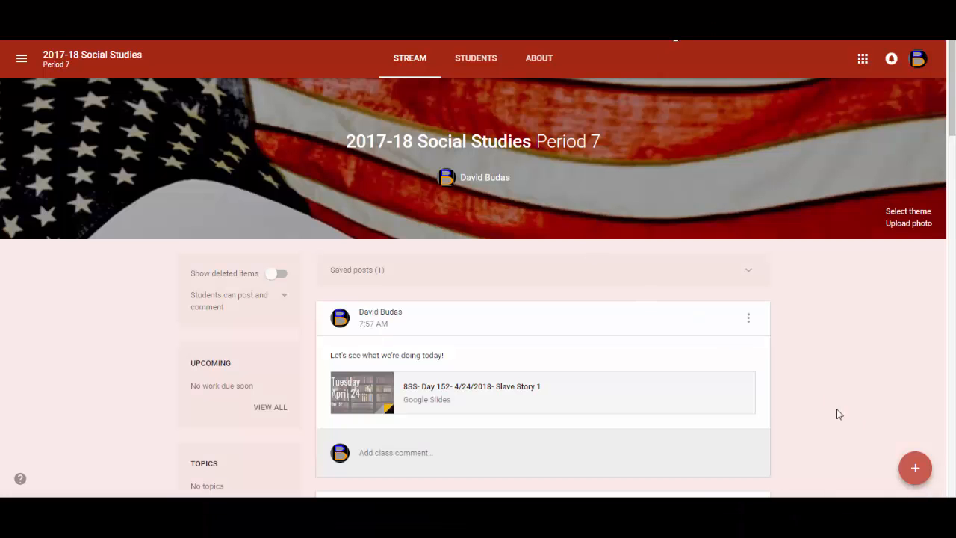
Start a new class announcement with the text Quiz.
{"action": "mouse_move", "coordinate": [915, 467]}
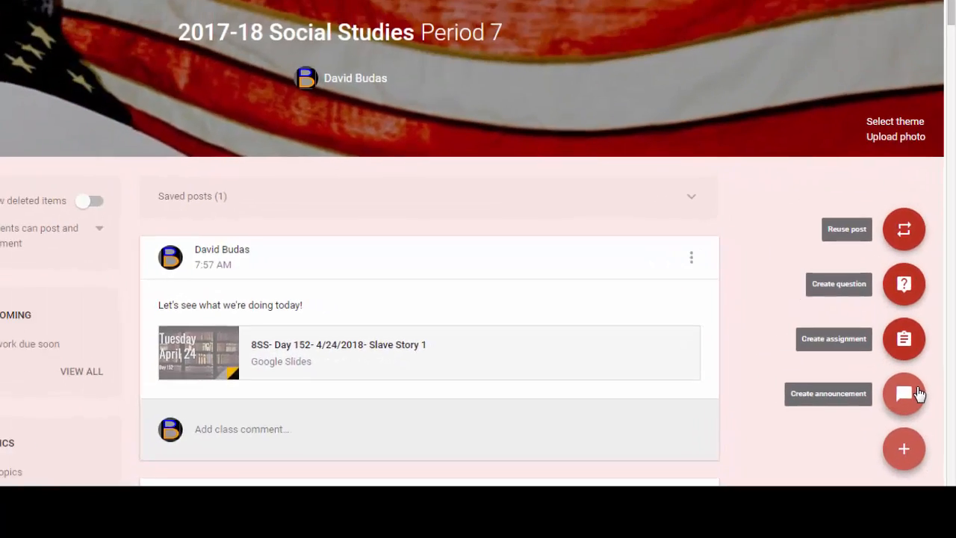
{"action": "left_click", "coordinate": [917, 394]}
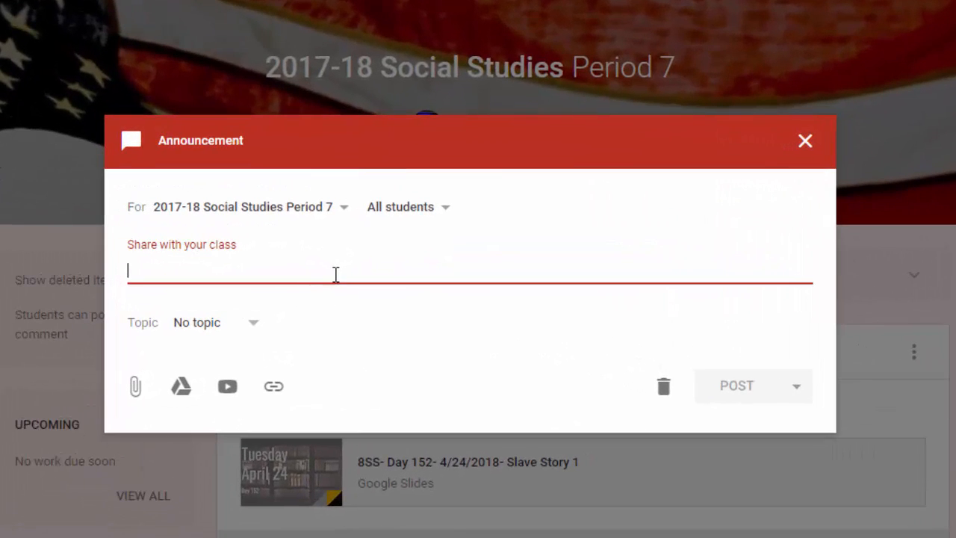
{"action": "type", "text": "Quiz"}
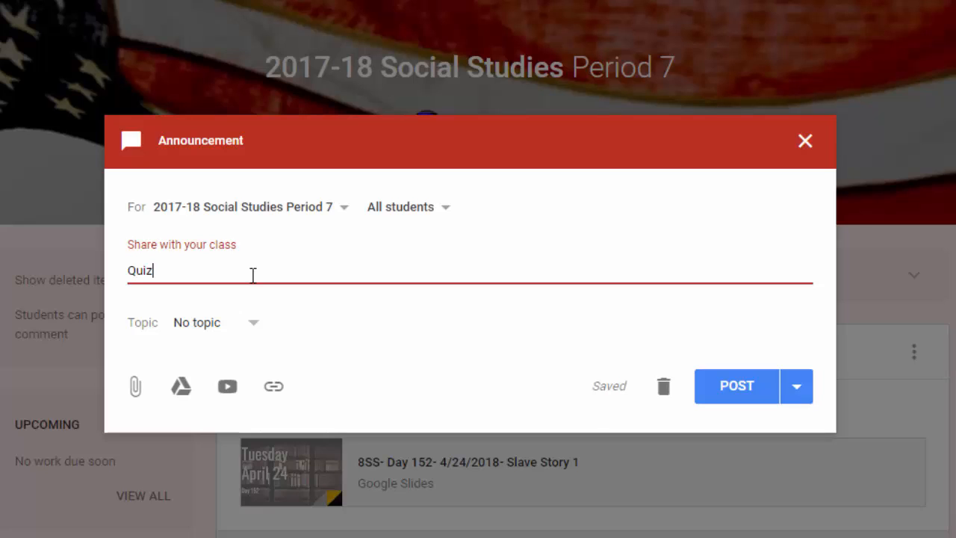
Attach the copied form link to the announcement and post it to the class.
{"action": "left_click", "coordinate": [274, 387]}
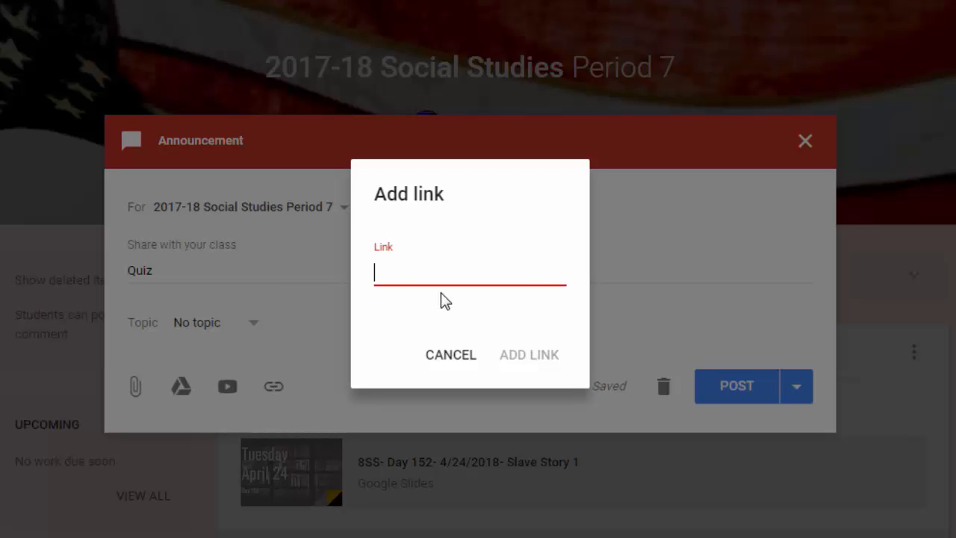
{"action": "key", "text": "ctrl+v"}
{"action": "left_click", "coordinate": [531, 356]}
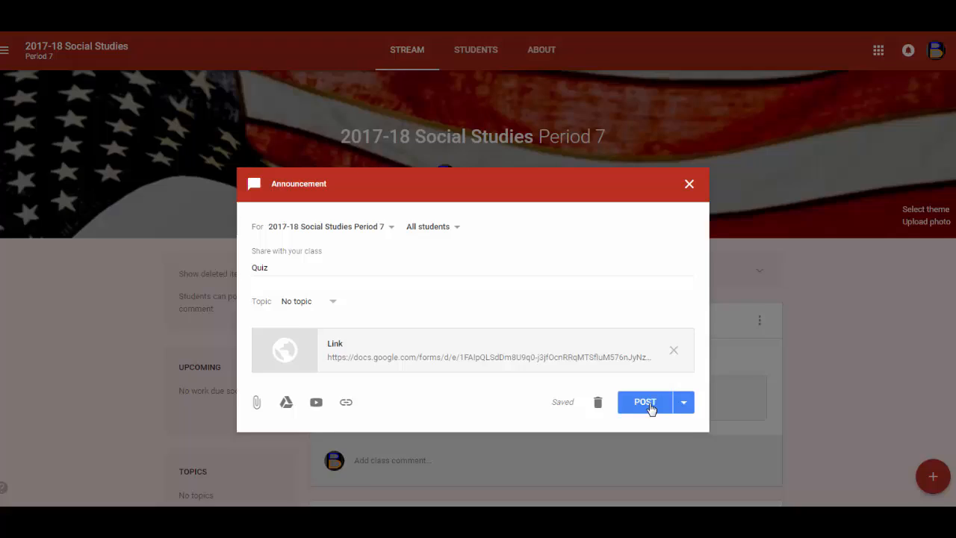
{"action": "left_click", "coordinate": [742, 493]}
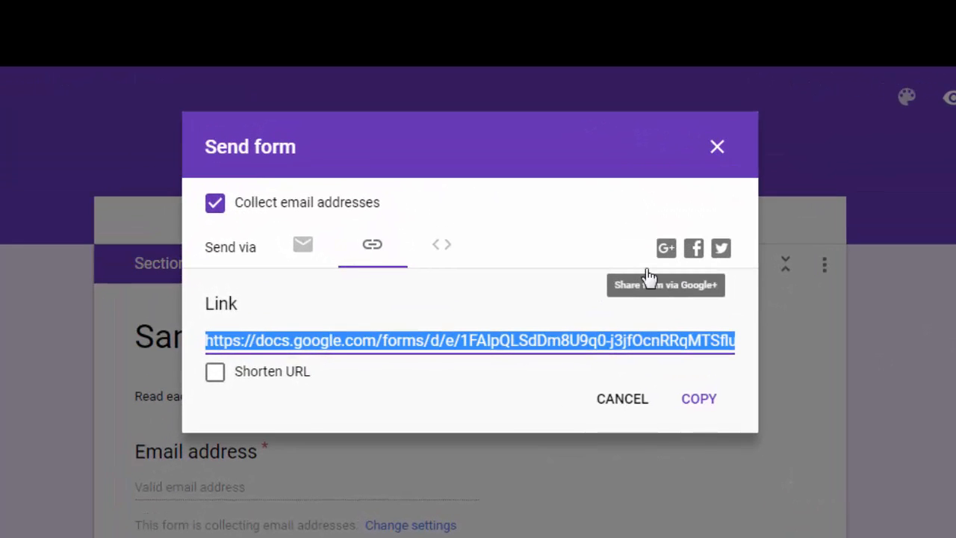
Shorten the form's link in the Send form dialog.
{"action": "left_click", "coordinate": [215, 375]}
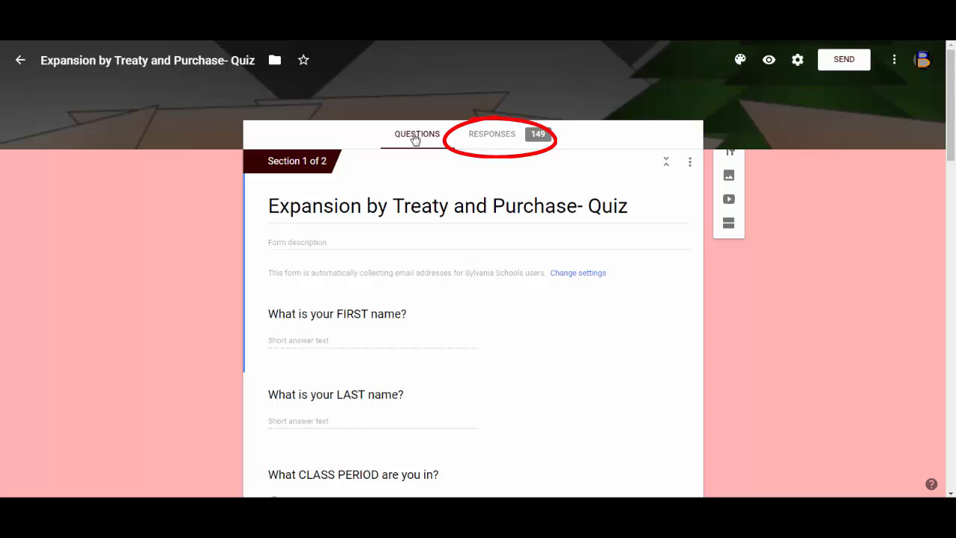
Open the quiz's responses and examine the total points distribution chart.
{"action": "left_click", "coordinate": [492, 135]}
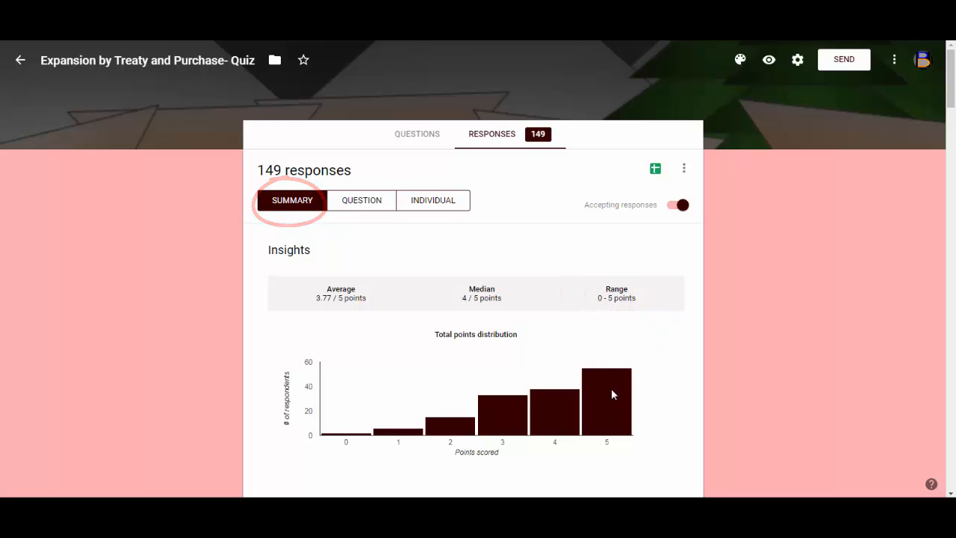
{"action": "mouse_move", "coordinate": [612, 394]}
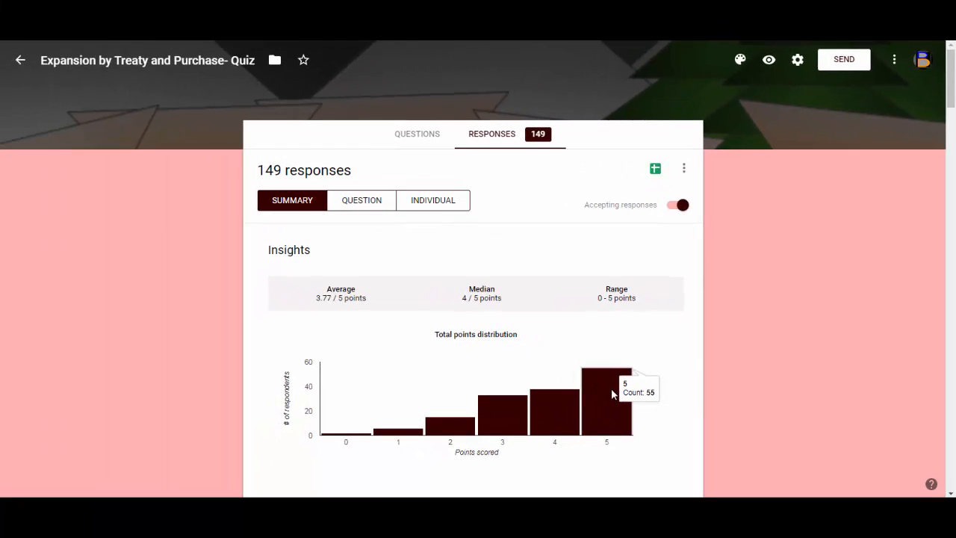
{"action": "mouse_move", "coordinate": [560, 399]}
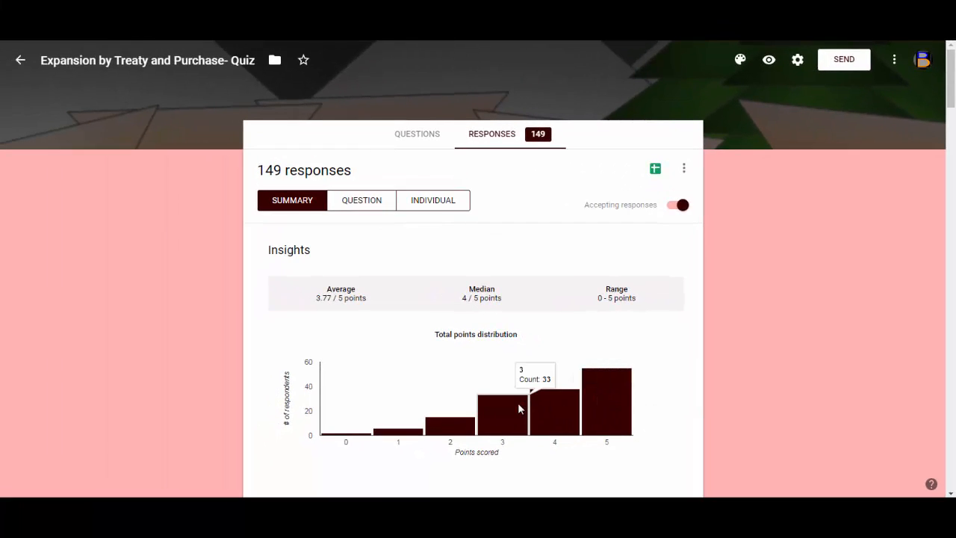
{"action": "mouse_move", "coordinate": [454, 424]}
{"action": "mouse_move", "coordinate": [412, 437]}
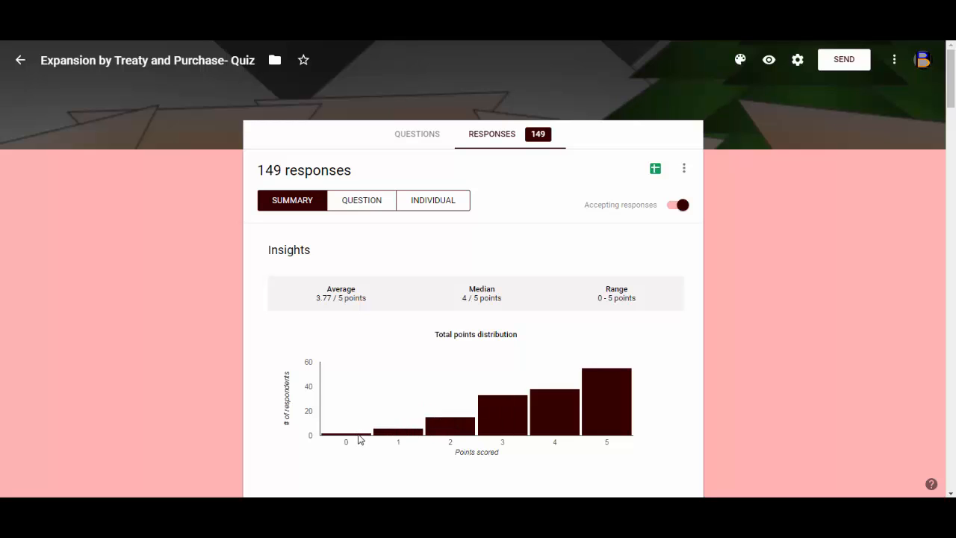
{"action": "mouse_move", "coordinate": [359, 439]}
Scroll through the response summary charts for each question.
{"action": "scroll", "coordinate": [773, 367], "scroll_direction": "down", "scroll_amount": 5}
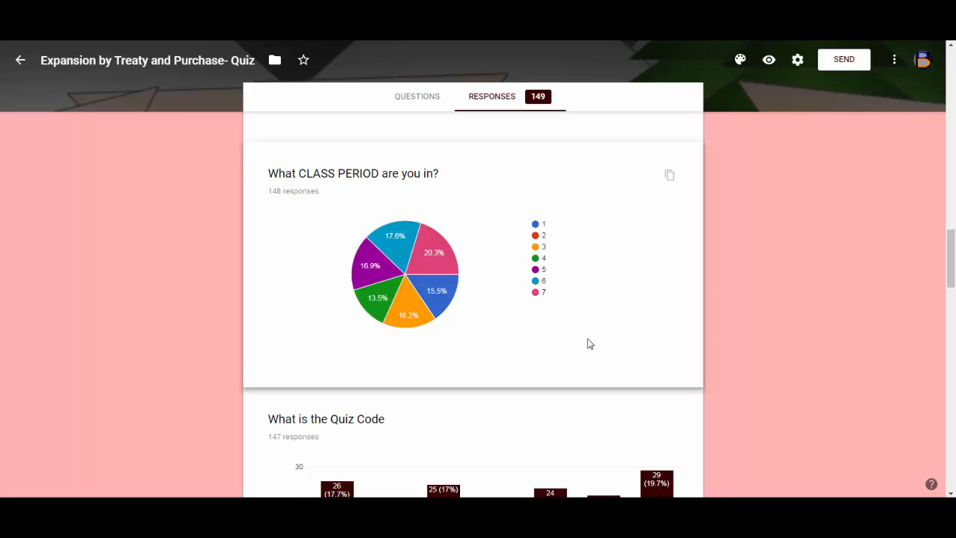
{"action": "scroll", "coordinate": [809, 319], "scroll_direction": "down", "scroll_amount": 3}
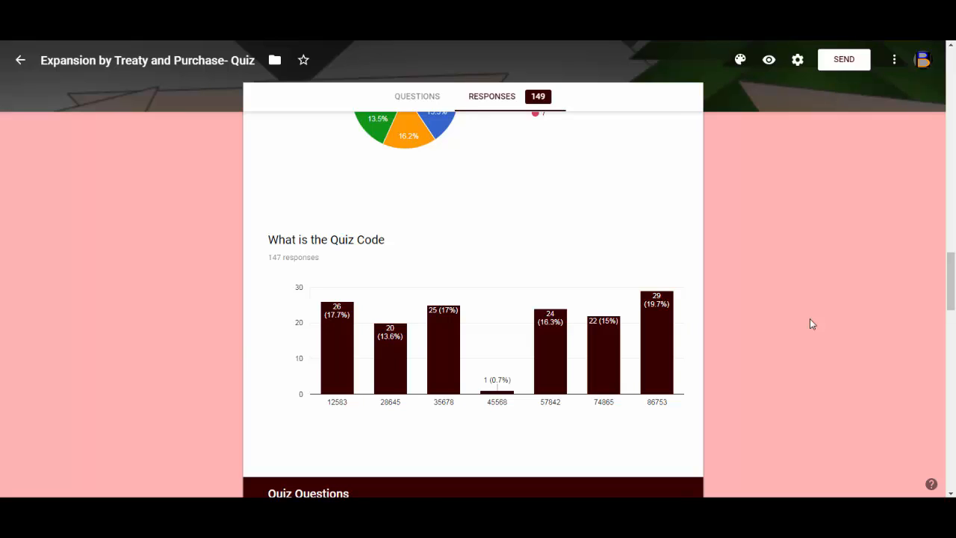
{"action": "scroll", "coordinate": [809, 319], "scroll_direction": "down", "scroll_amount": 3}
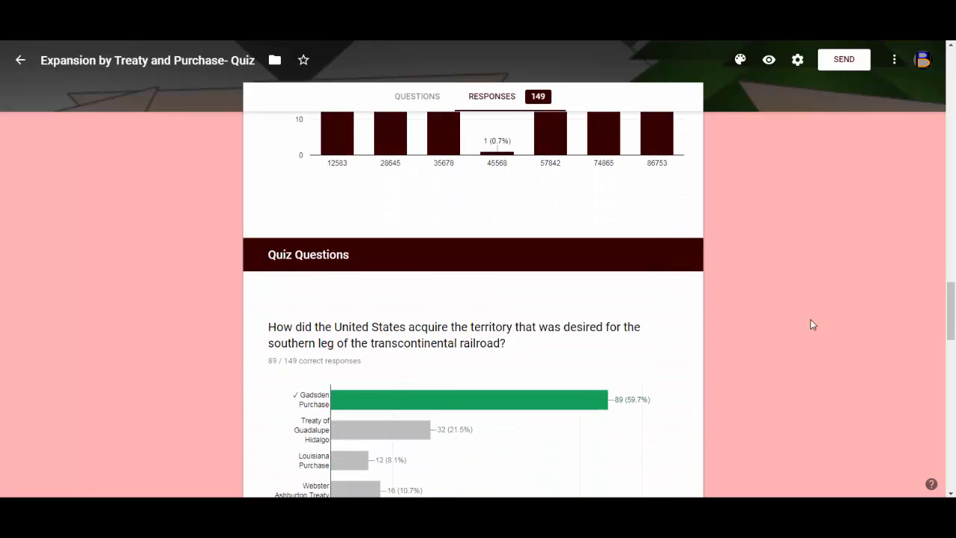
{"action": "scroll", "coordinate": [810, 320], "scroll_direction": "down", "scroll_amount": 1}
{"action": "scroll", "coordinate": [810, 319], "scroll_direction": "down", "scroll_amount": 1}
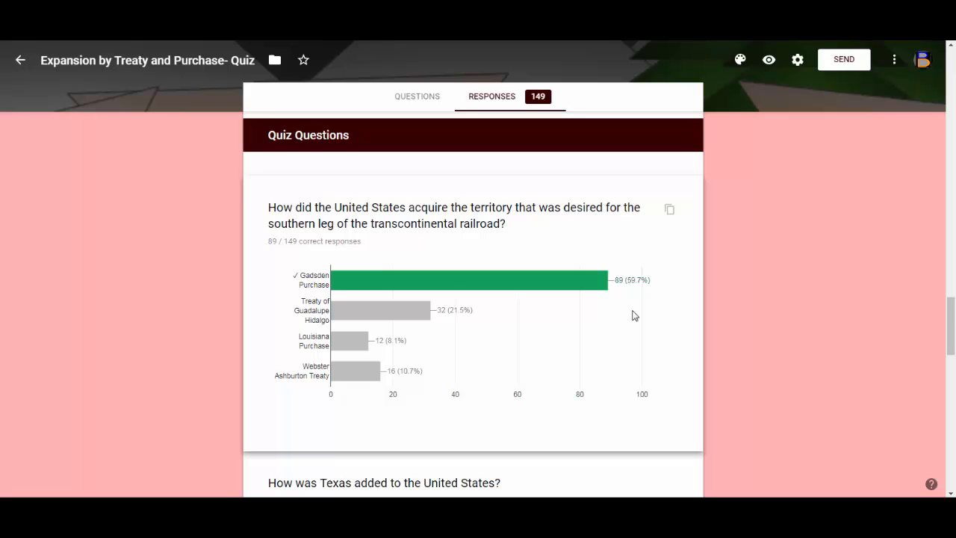
{"action": "scroll", "coordinate": [632, 315], "scroll_direction": "down", "scroll_amount": 3}
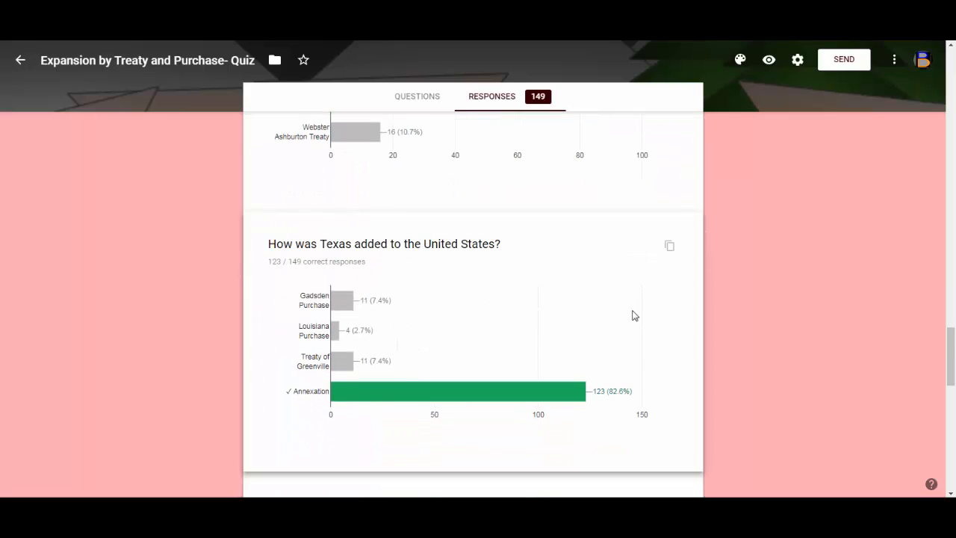
{"action": "scroll", "coordinate": [632, 315], "scroll_direction": "down", "scroll_amount": 3}
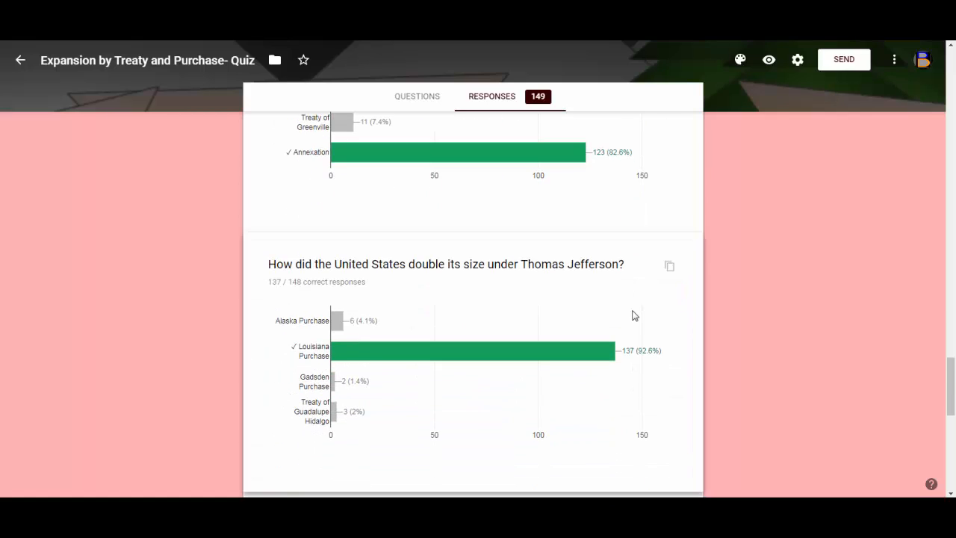
{"action": "scroll", "coordinate": [633, 315], "scroll_direction": "down", "scroll_amount": 4}
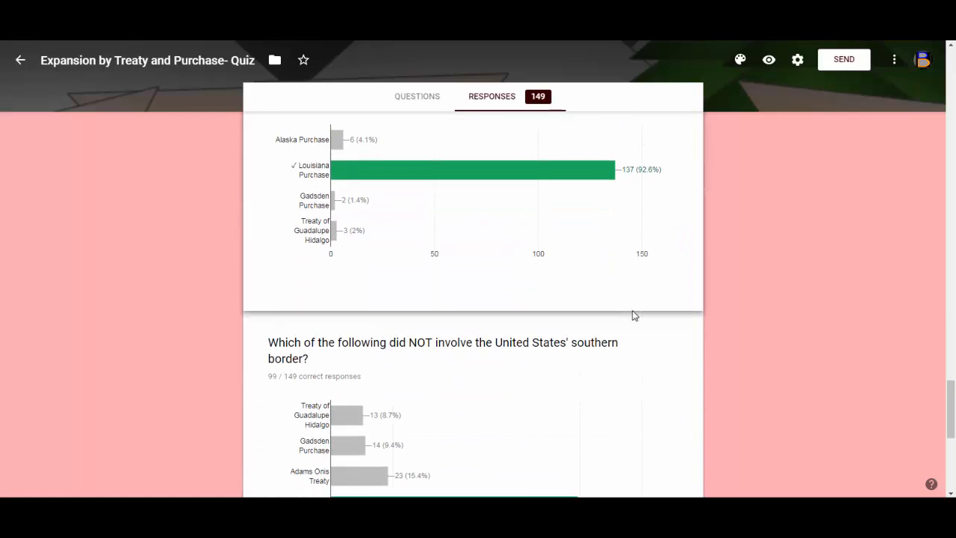
{"action": "scroll", "coordinate": [633, 315], "scroll_direction": "down", "scroll_amount": 1}
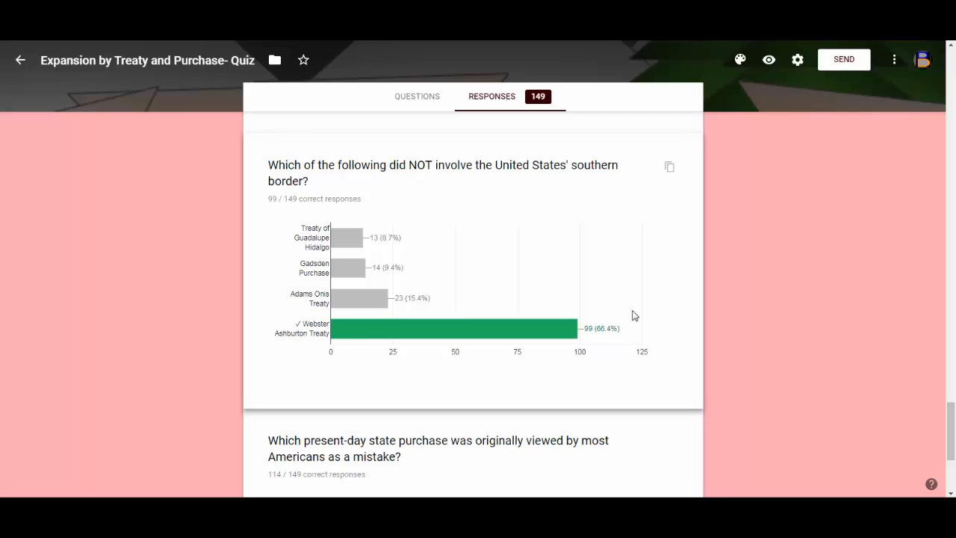
{"action": "scroll", "coordinate": [633, 315], "scroll_direction": "down", "scroll_amount": 2}
{"action": "scroll", "coordinate": [632, 315], "scroll_direction": "down", "scroll_amount": 2}
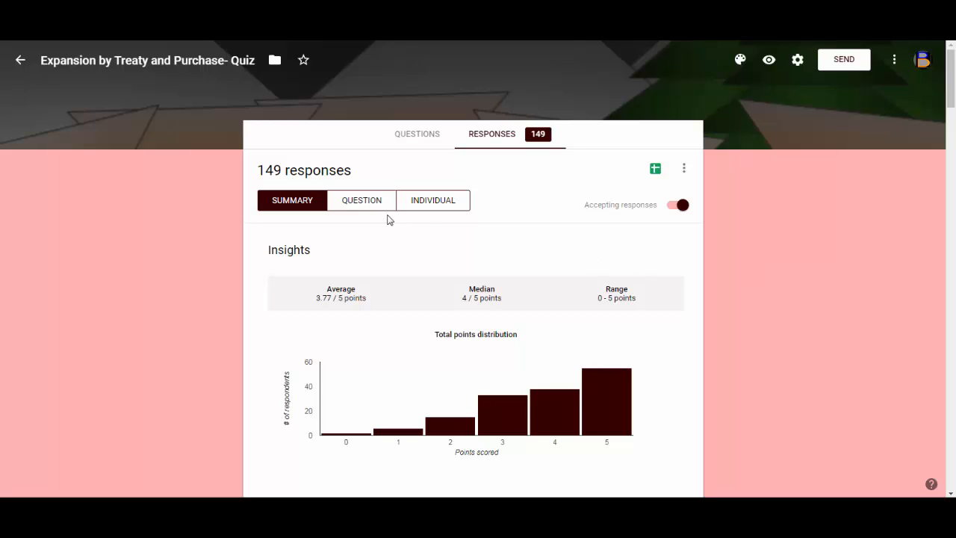
Switch to the per-question responses view and examine the answers to the selected question.
{"action": "left_click", "coordinate": [361, 200]}
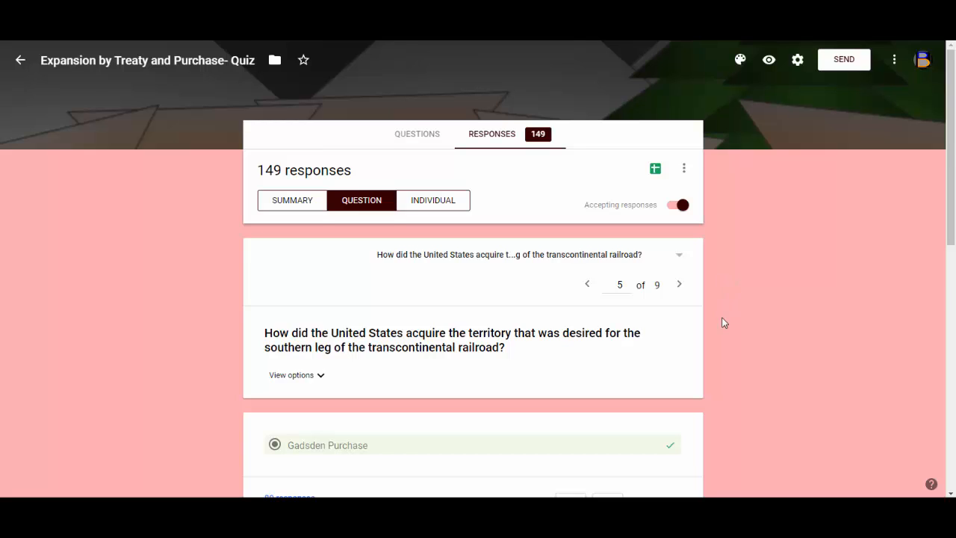
{"action": "scroll", "coordinate": [722, 321], "scroll_direction": "down", "scroll_amount": 2}
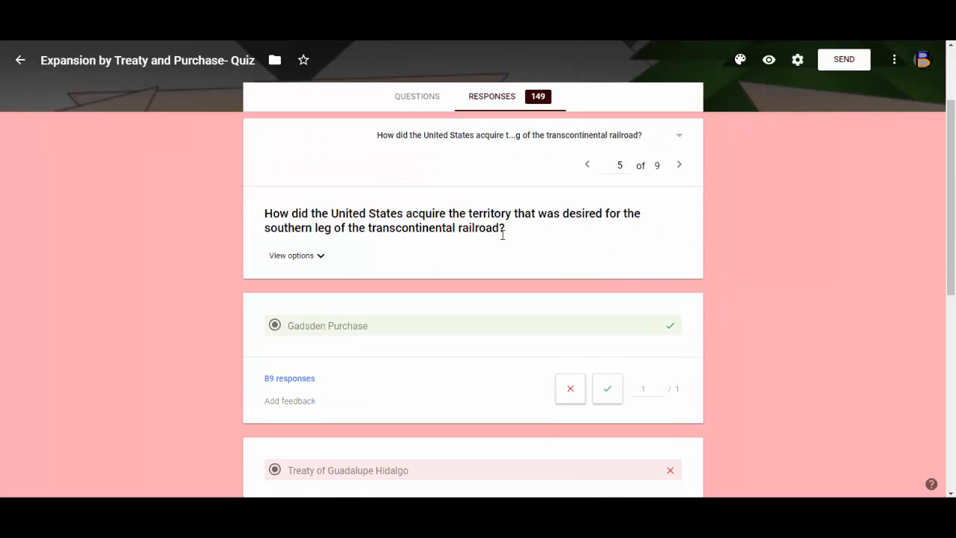
{"action": "scroll", "coordinate": [503, 234], "scroll_direction": "down", "scroll_amount": 1}
{"action": "scroll", "coordinate": [481, 275], "scroll_direction": "down", "scroll_amount": 2}
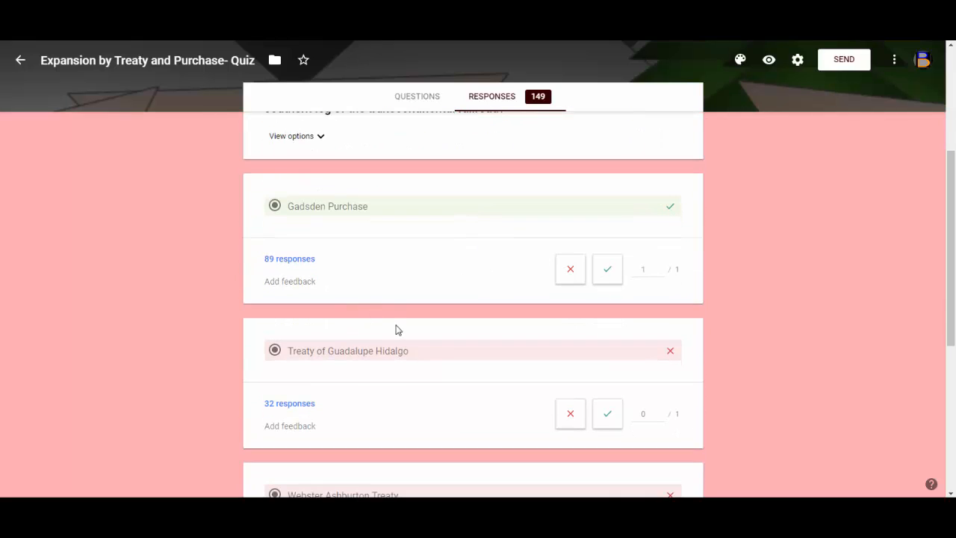
{"action": "scroll", "coordinate": [398, 326], "scroll_direction": "up", "scroll_amount": 3}
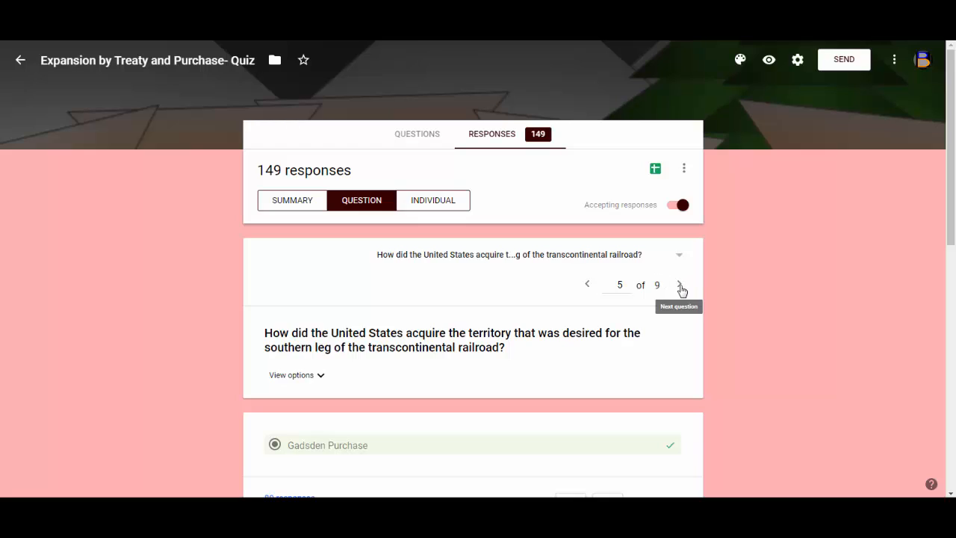
Switch to the individual responses view and review one student's graded answers.
{"action": "left_click", "coordinate": [452, 200]}
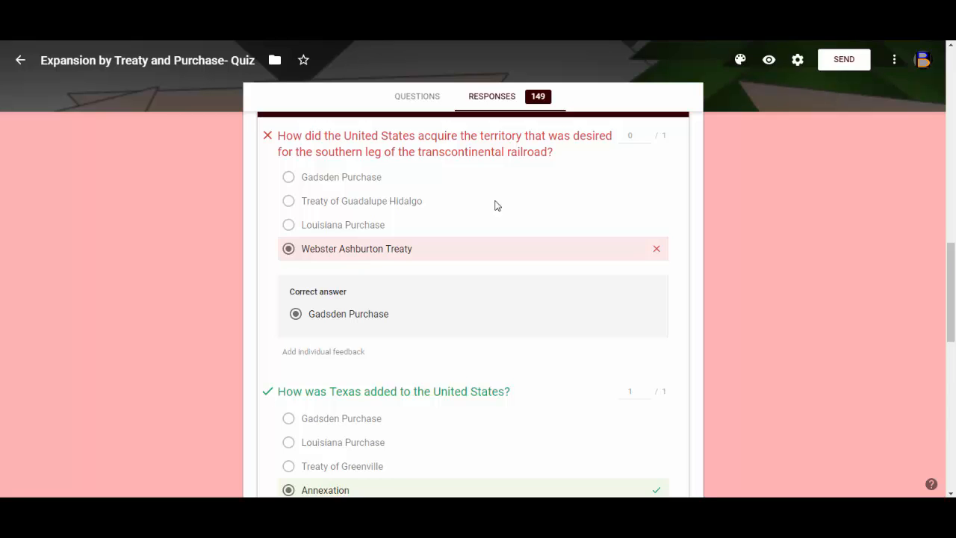
{"action": "scroll", "coordinate": [496, 206], "scroll_direction": "down", "scroll_amount": 6}
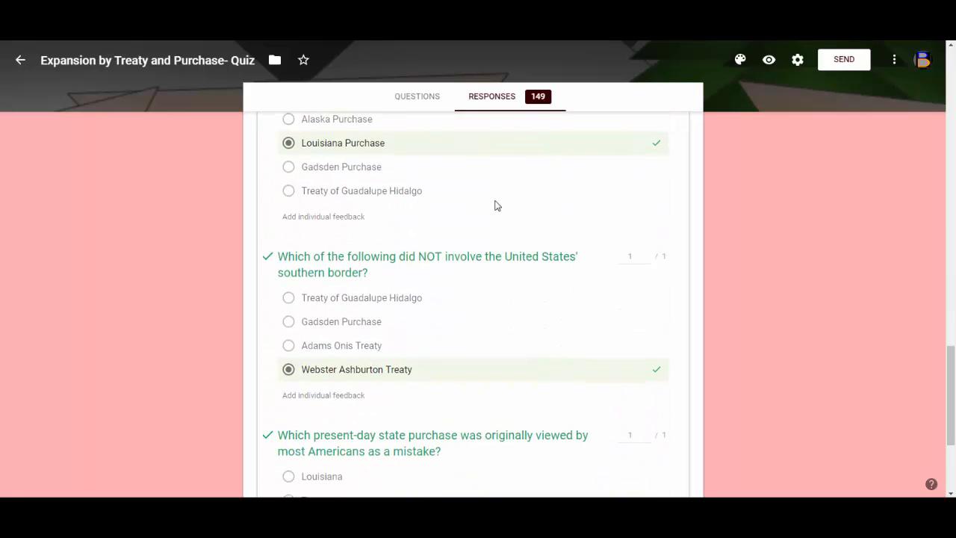
{"action": "scroll", "coordinate": [497, 205], "scroll_direction": "down", "scroll_amount": 3}
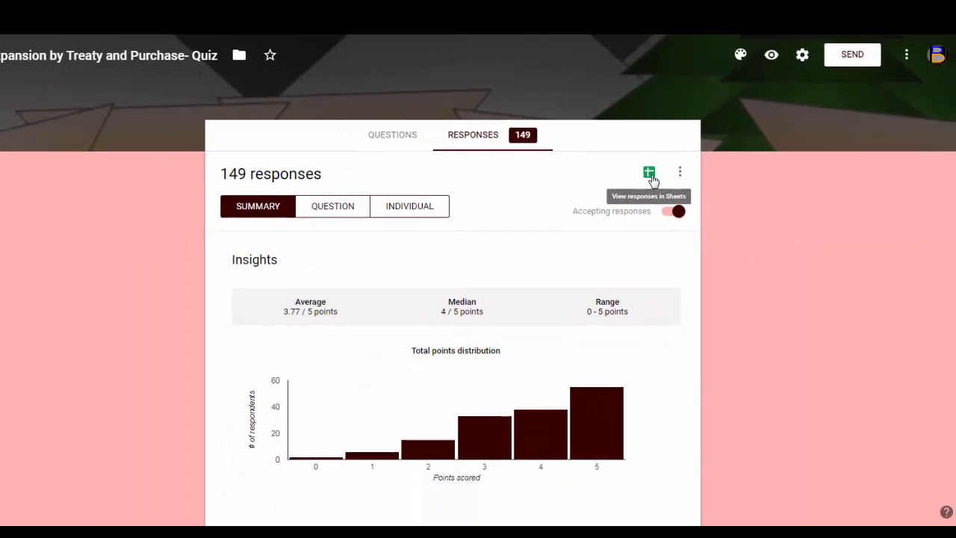
Open the form's responses in Sheets.
{"action": "left_click", "coordinate": [656, 171]}
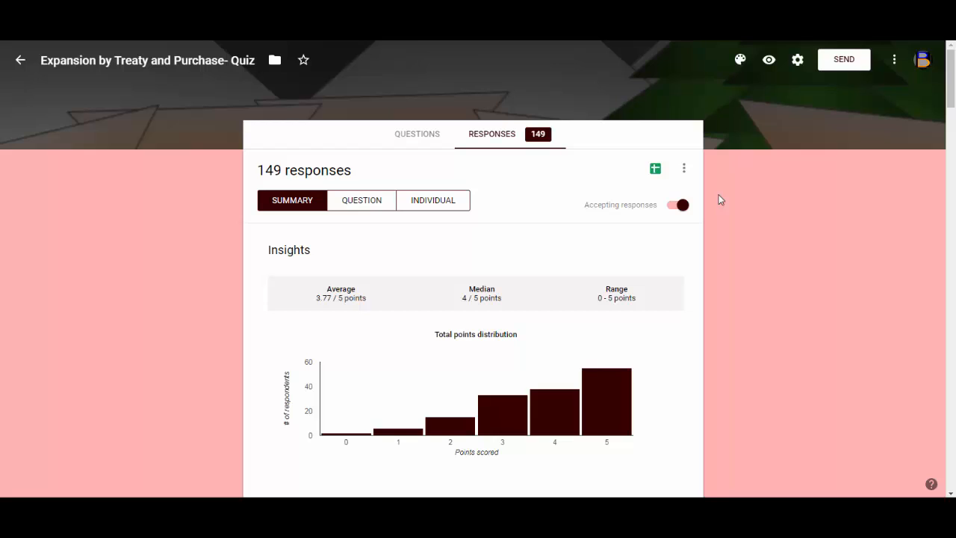
Turn off accepting responses and turn it back on.
{"action": "left_click", "coordinate": [677, 205]}
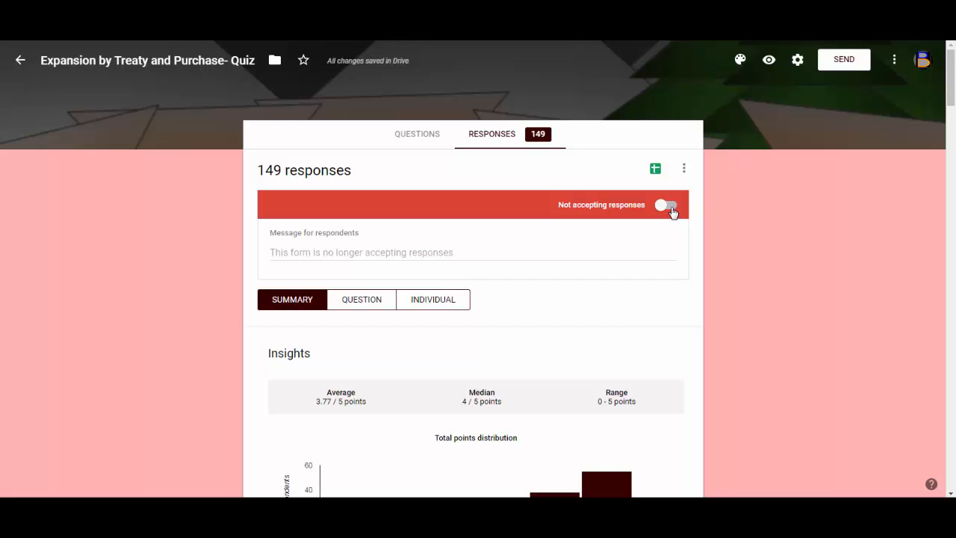
{"action": "left_click", "coordinate": [665, 206]}
Release scores to respondents with the message 'Please see how you scored on this quiz.' and send the emails.
{"action": "scroll", "coordinate": [756, 410], "scroll_direction": "down", "scroll_amount": 1}
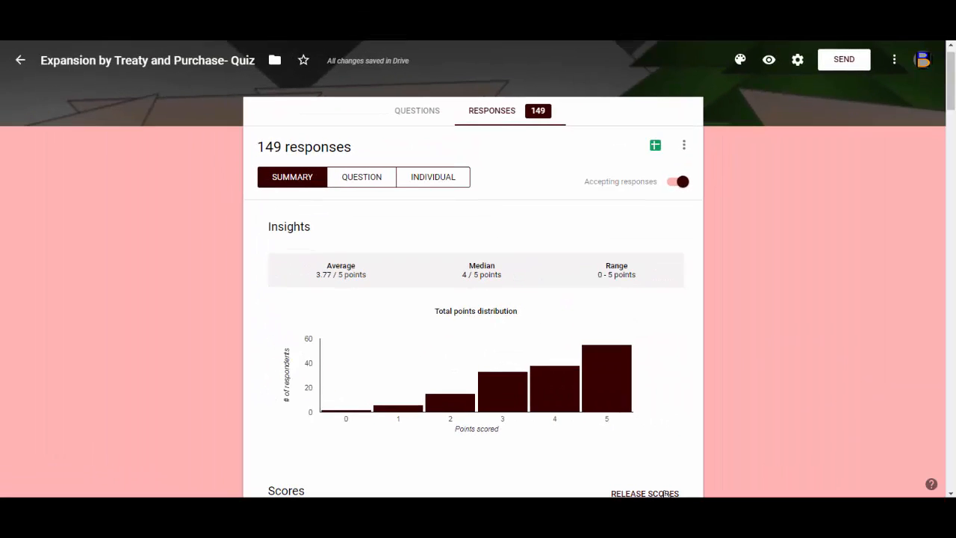
{"action": "left_click", "coordinate": [664, 494]}
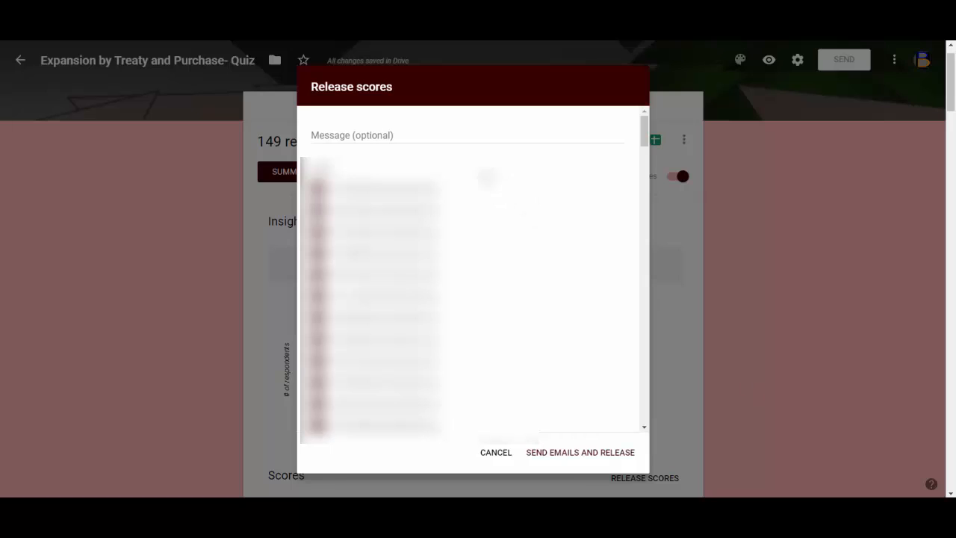
{"action": "left_click", "coordinate": [466, 134]}
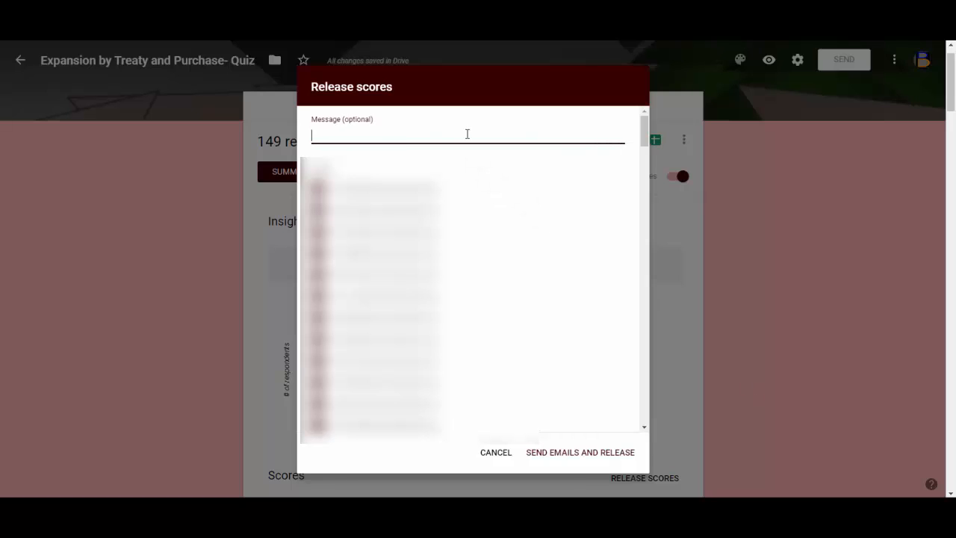
{"action": "type", "text": "Please see how you scored on this quiz."}
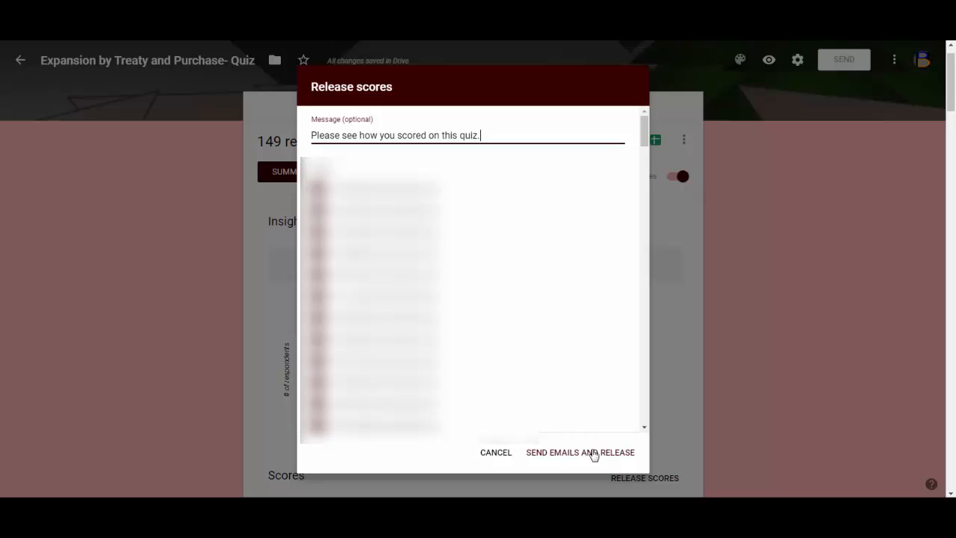
{"action": "left_click", "coordinate": [594, 454]}
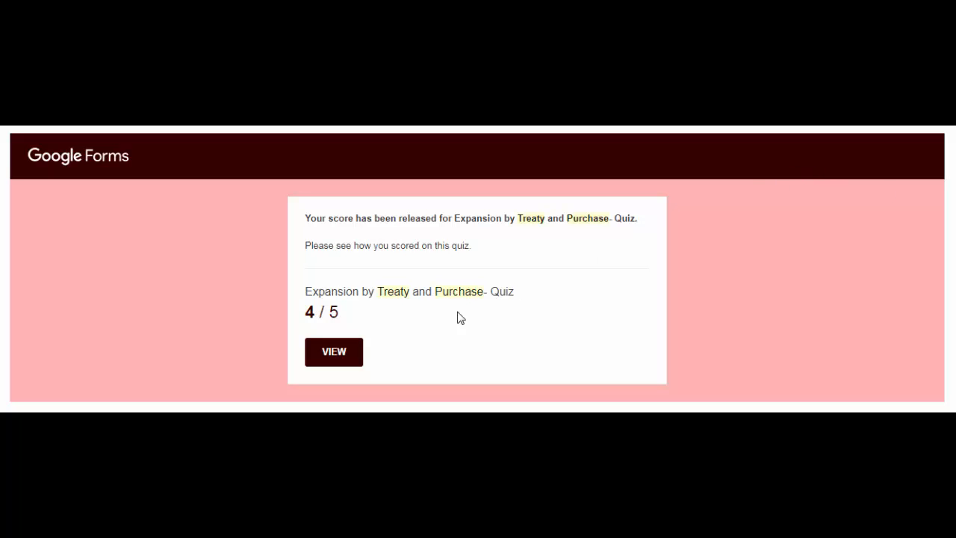
Open the released score from the student email and review the graded answers.
{"action": "left_click", "coordinate": [328, 361]}
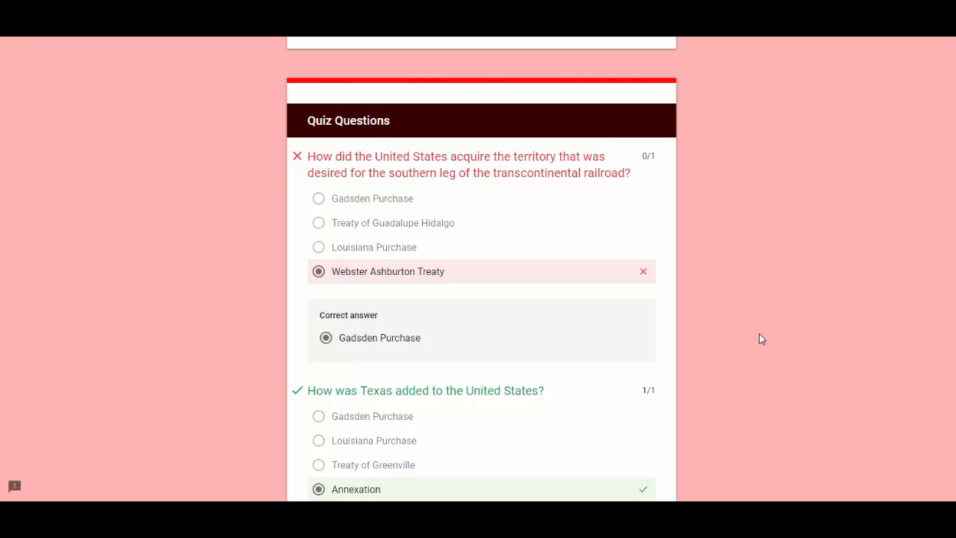
{"action": "scroll", "coordinate": [760, 337], "scroll_direction": "down", "scroll_amount": 2}
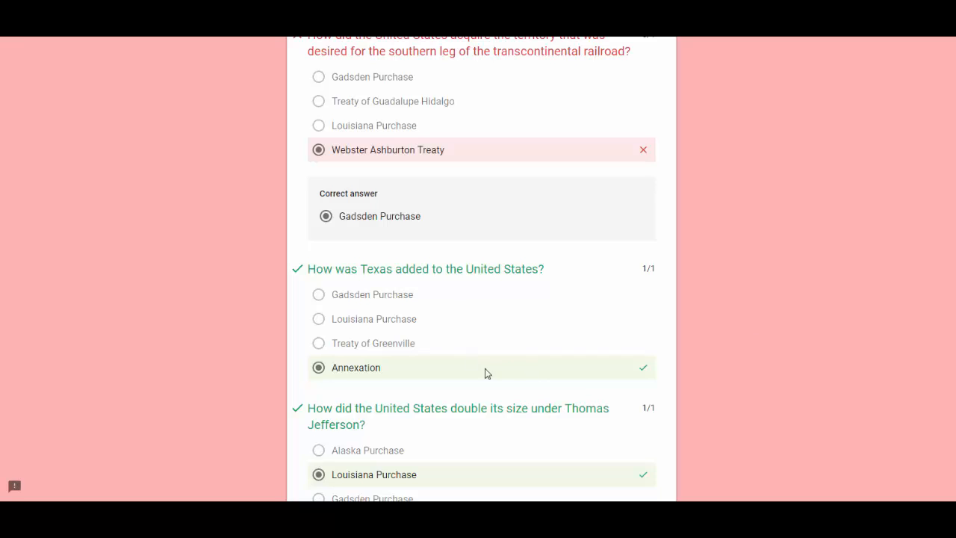